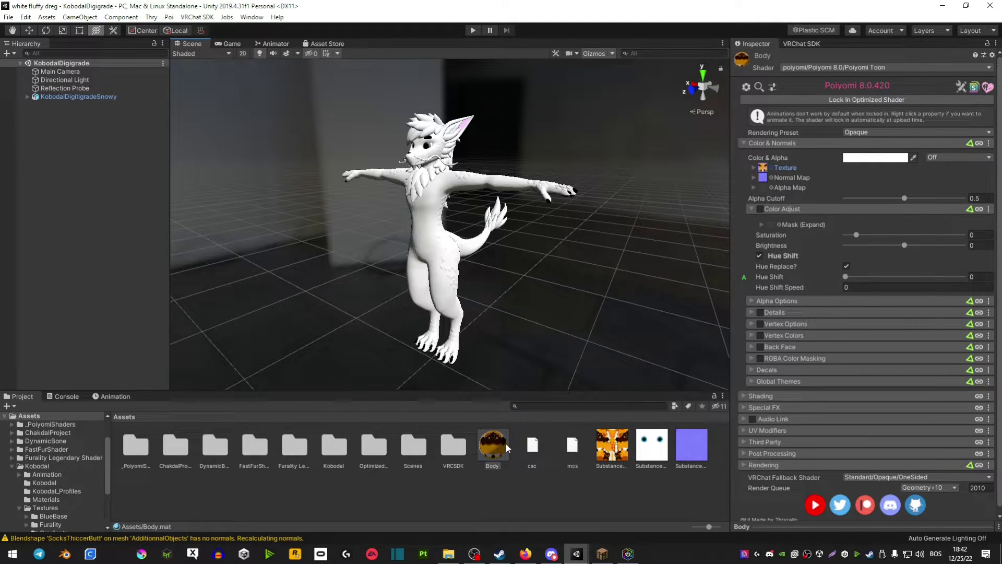
# - Open the FXKobodal animator controller assigned to the KobodalDigitigradeSnowy avatar for editing
pyautogui.click(88, 97)
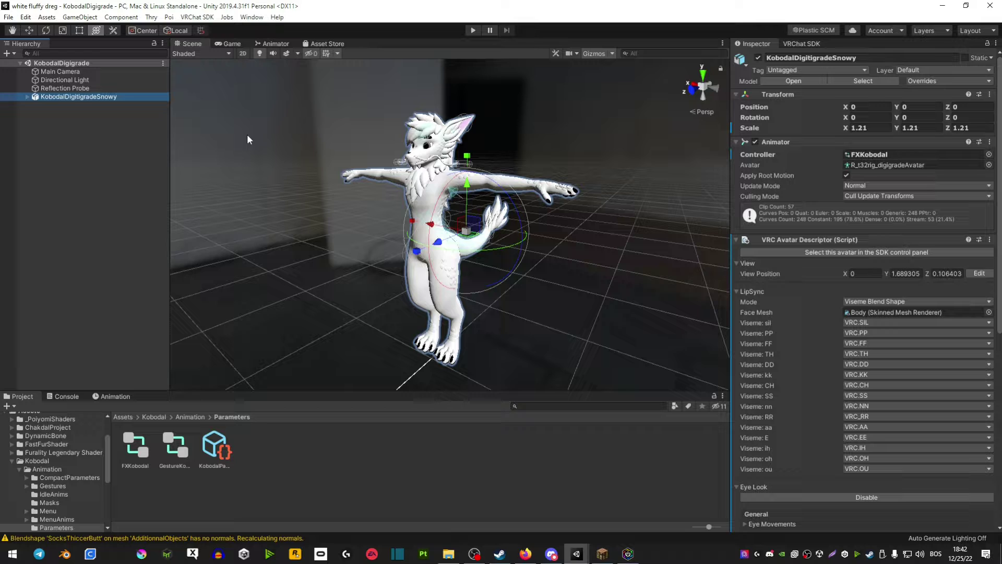
pyautogui.click(862, 156)
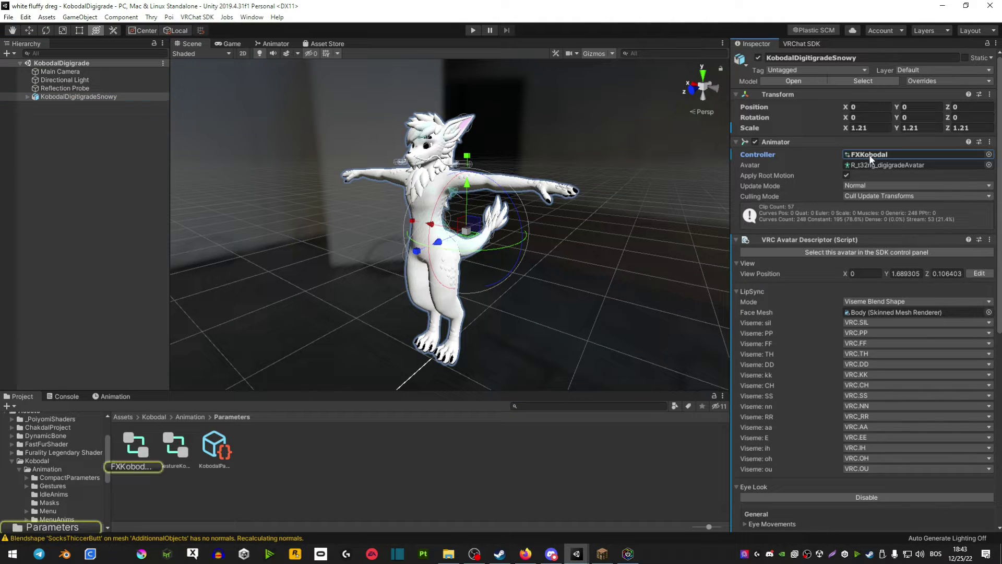
pyautogui.doubleClick(134, 452)
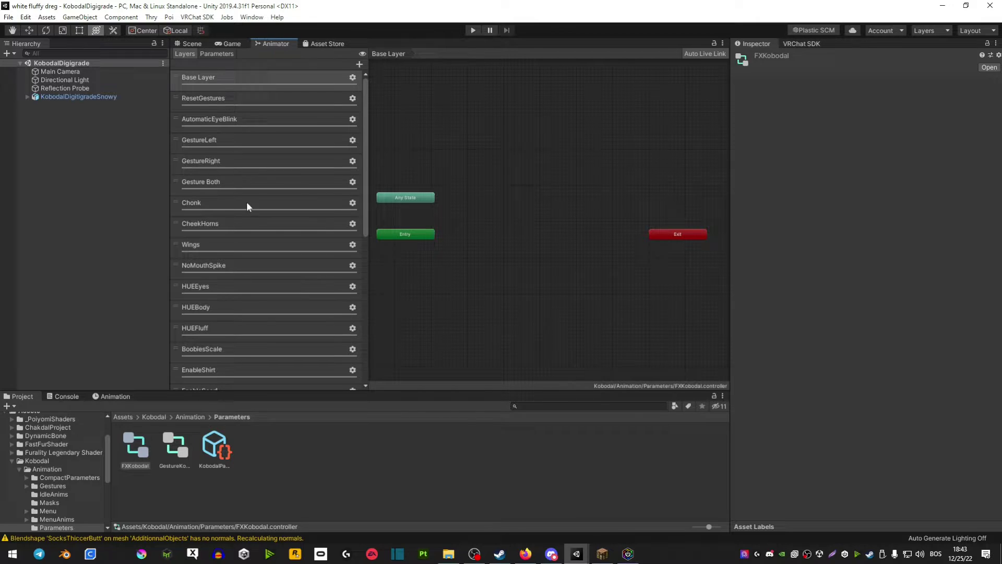
# - Add a layer named "Mater Swap" at the end of the controller's layers and raise its weight to the maximum
pyautogui.click(358, 65)
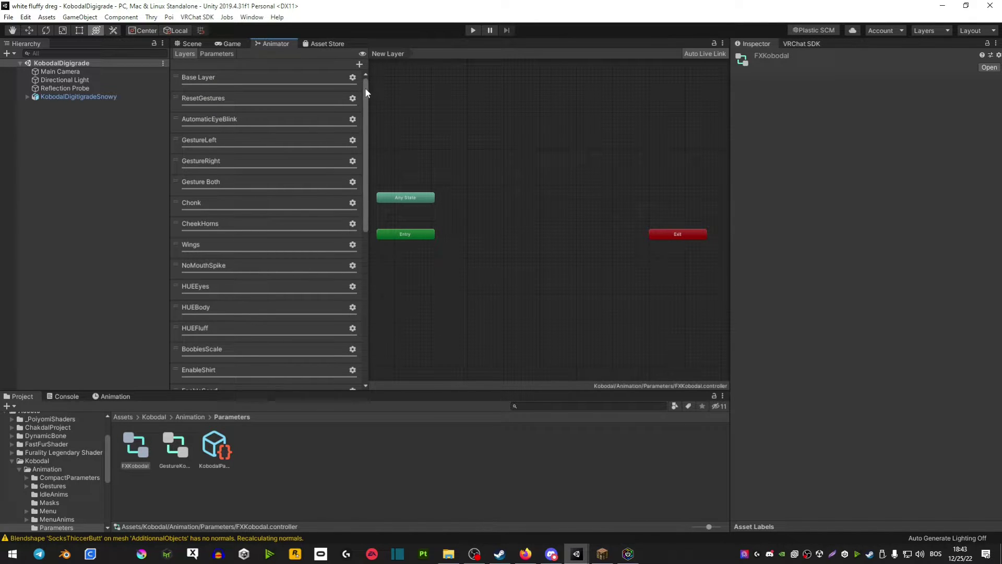
pyautogui.moveTo(364, 160); pyautogui.dragTo(352, 353)
pyautogui.doubleClick(212, 375)
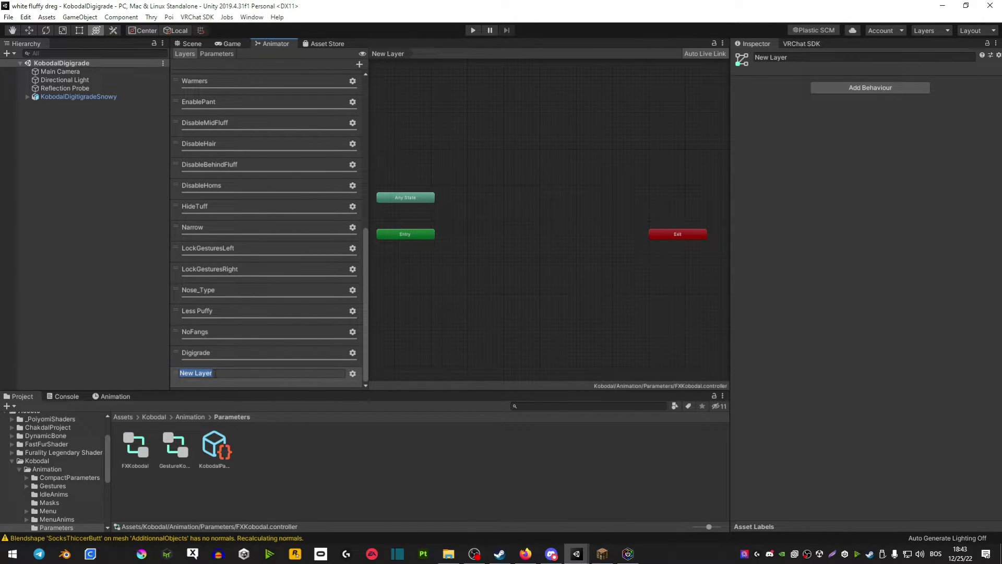
pyautogui.write('Mater Swap')
pyautogui.press('Return')
pyautogui.hotkey('ctrl', 'c')
pyautogui.click(222, 373)
pyautogui.press('Return')
pyautogui.click(352, 373)
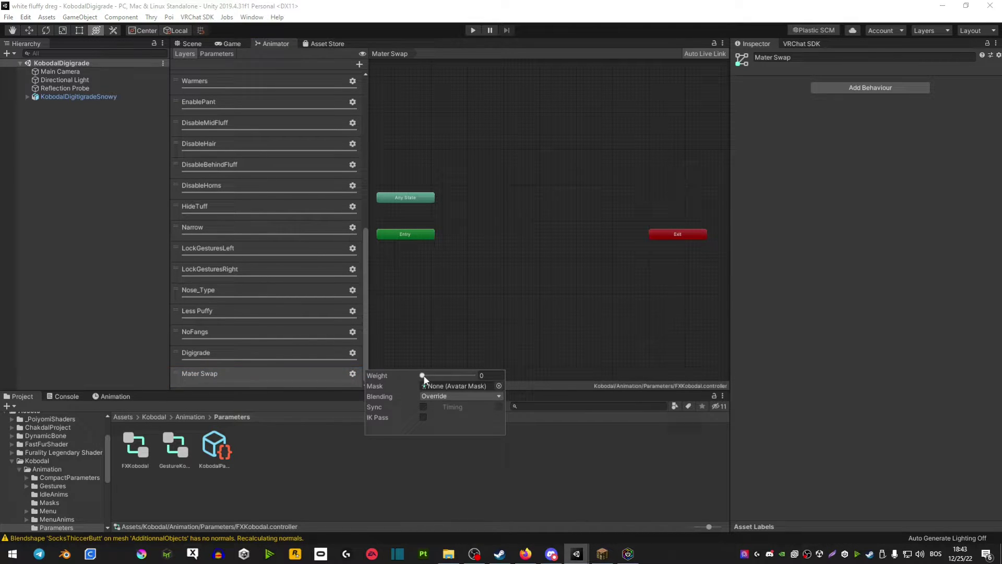
pyautogui.moveTo(422, 376); pyautogui.dragTo(554, 383)
# - Add a Bool parameter named "Mater Swap" to the FXKobodal controller
pyautogui.click(217, 54)
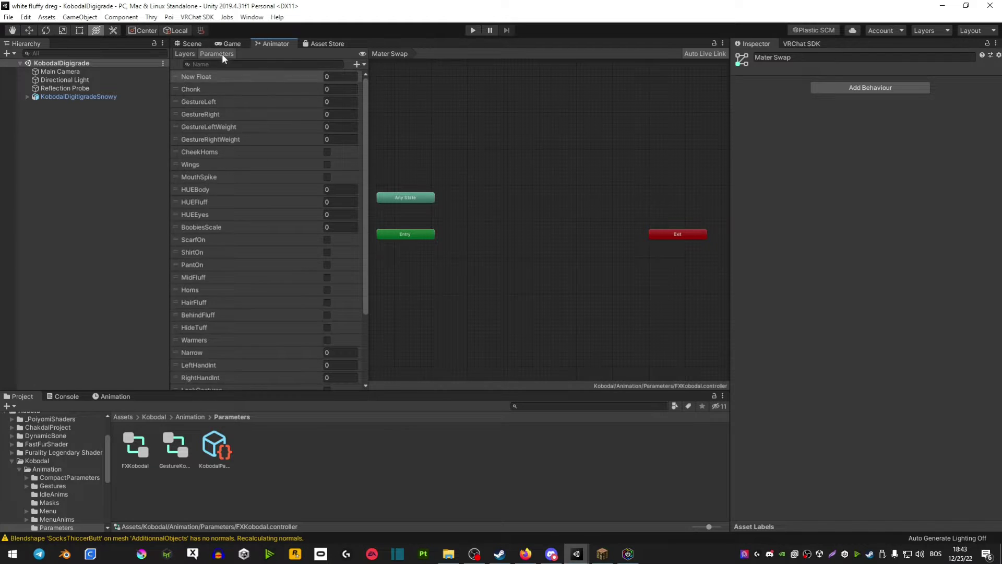
pyautogui.click(357, 64)
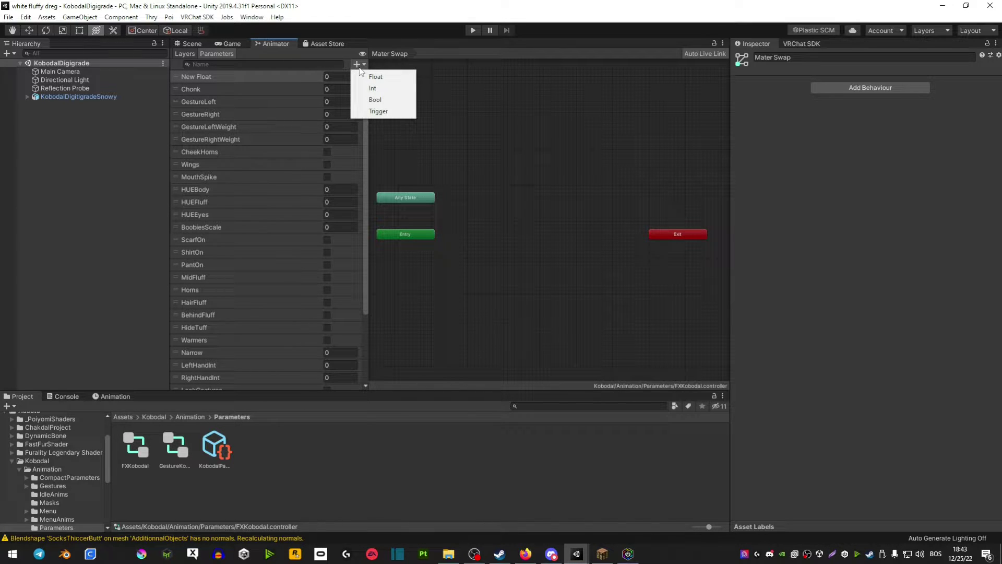
pyautogui.click(375, 100)
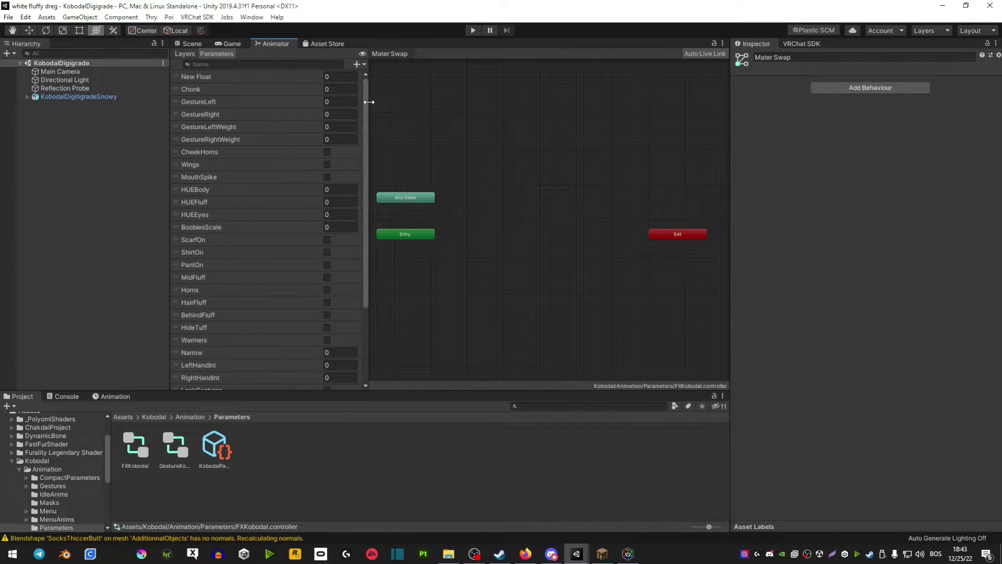
pyautogui.scroll(-1, 366, 113)
pyautogui.moveTo(367, 112); pyautogui.dragTo(368, 213)
pyautogui.doubleClick(195, 371)
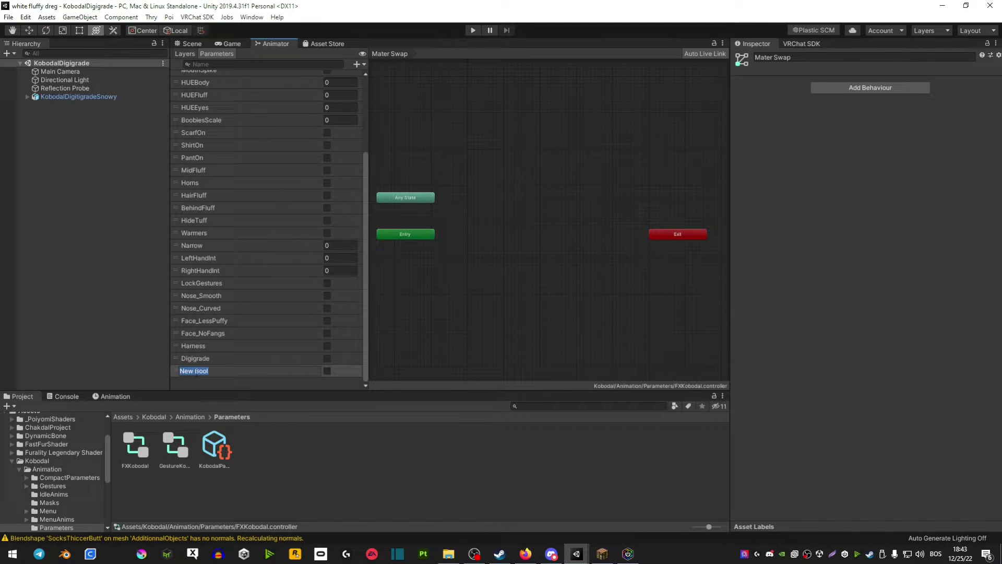
pyautogui.hotkey('ctrl', 'v')
pyautogui.press('Return')
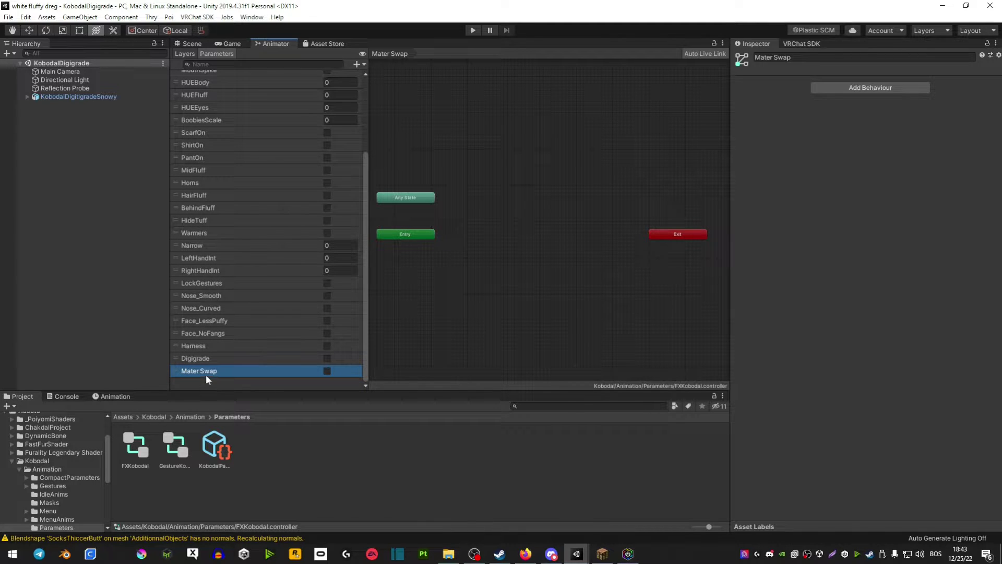
# - Create a new animation clip named "Mater Swap on" in the Assets folder for the KobodalDigitigradeSnowy avatar
pyautogui.click(189, 44)
pyautogui.click(84, 97)
pyautogui.click(115, 396)
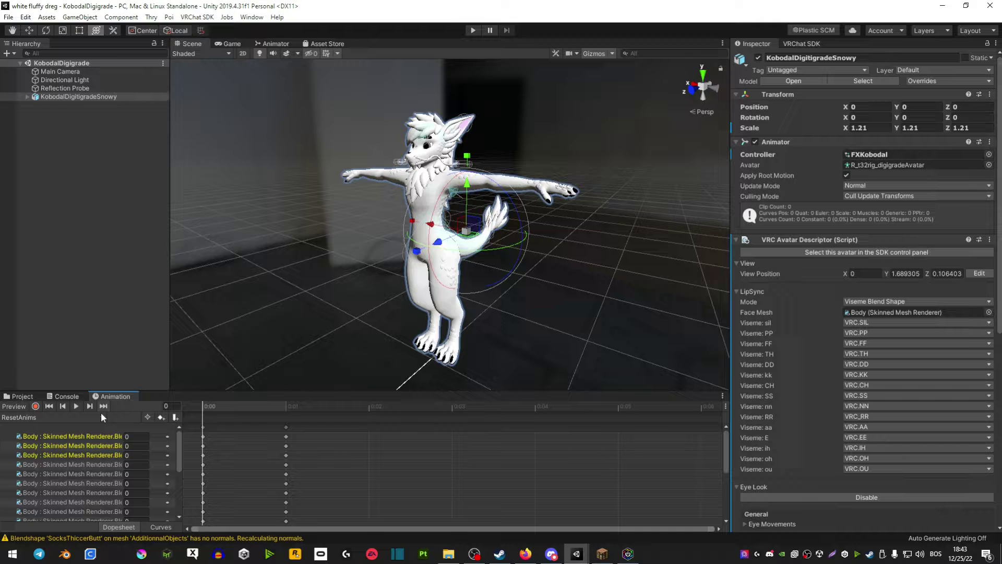
pyautogui.click(51, 418)
pyautogui.click(108, 418)
pyautogui.click(84, 417)
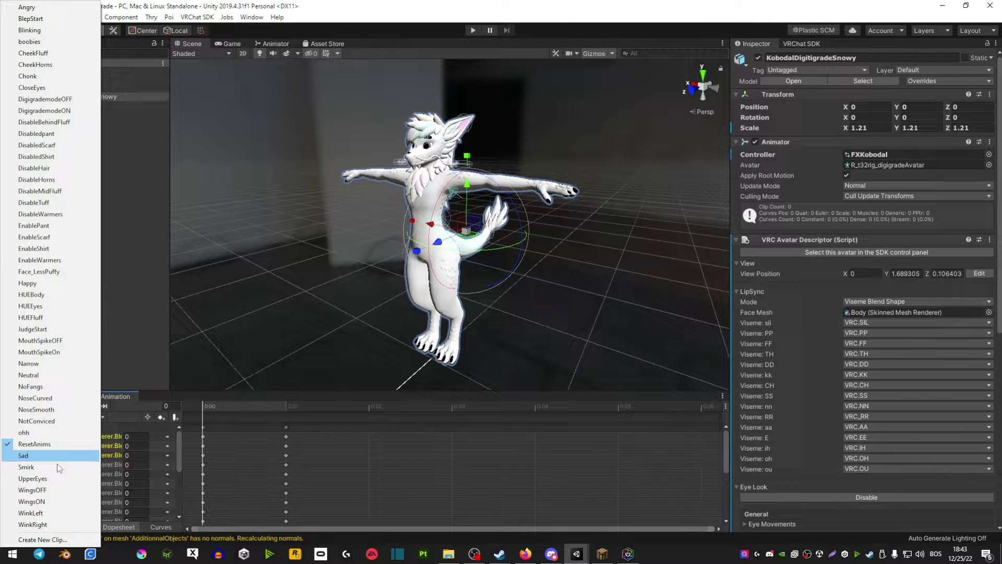
pyautogui.click(44, 541)
pyautogui.write('Mater Swap on')
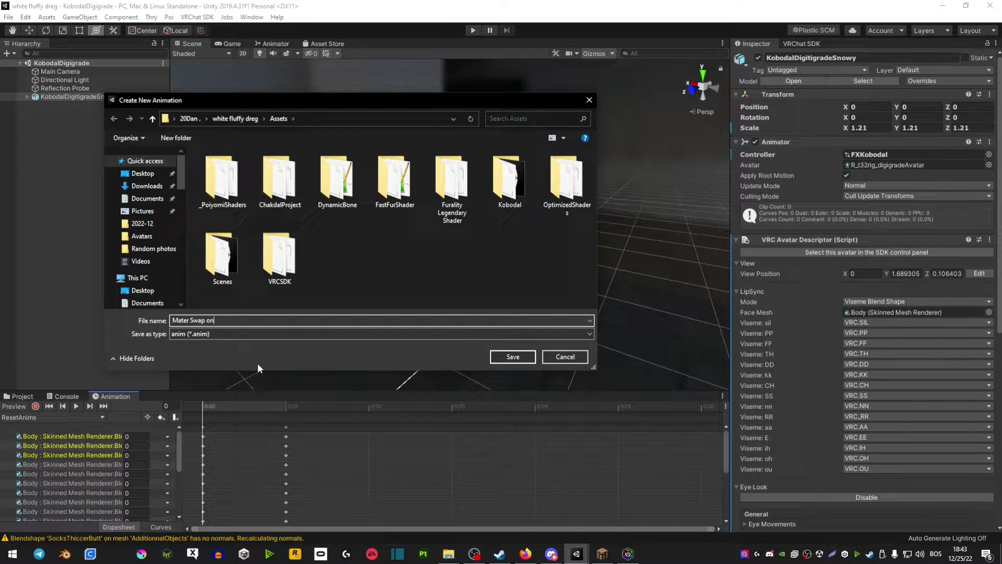
pyautogui.click(499, 358)
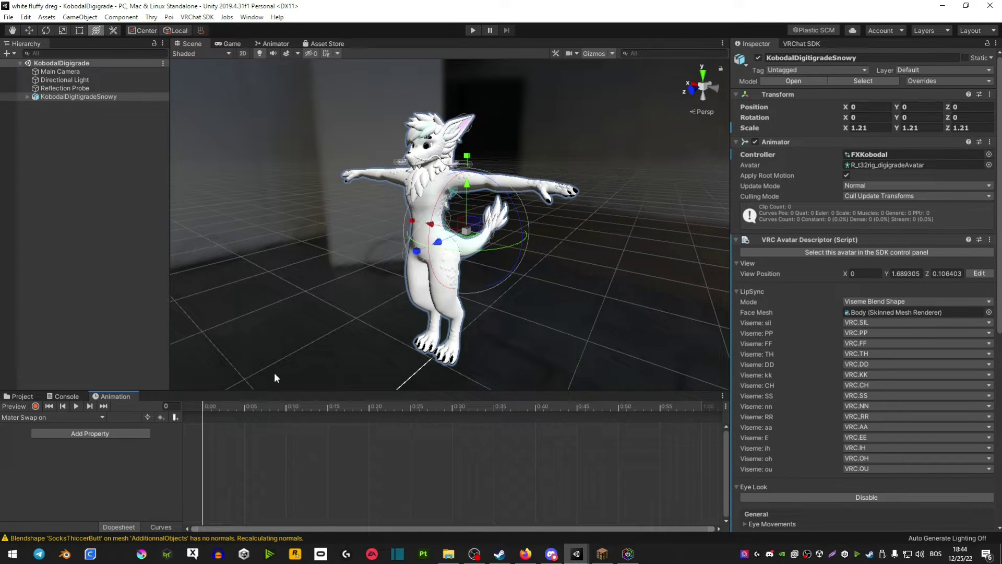
# - Record the Body material from Assets being applied to the avatar's body in the Mater Swap on clip, and end recording and preview
pyautogui.click(35, 405)
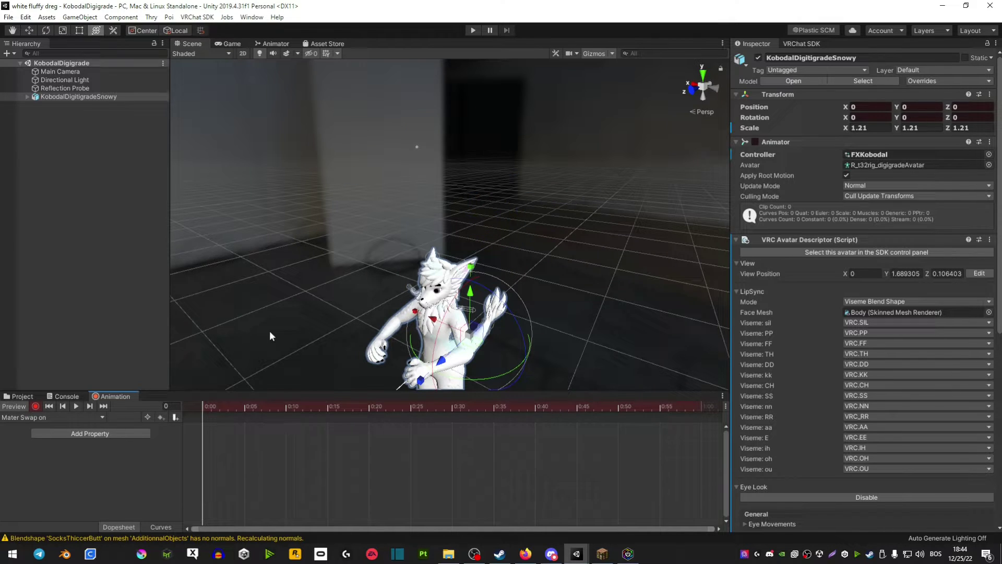
pyautogui.moveTo(313, 209); pyautogui.dragTo(355, 212, button='middle')
pyautogui.click(19, 396)
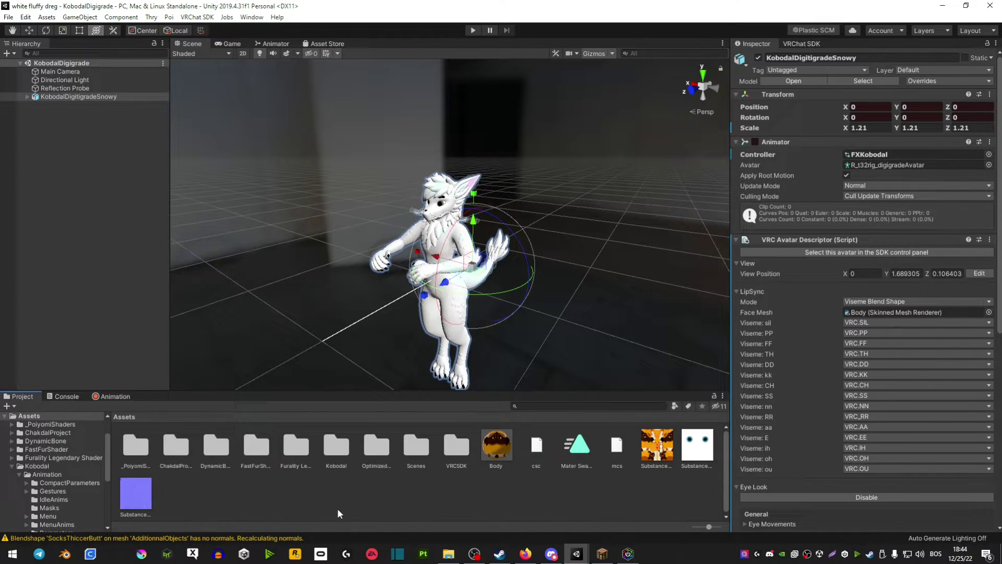
pyautogui.moveTo(495, 446); pyautogui.dragTo(428, 241)
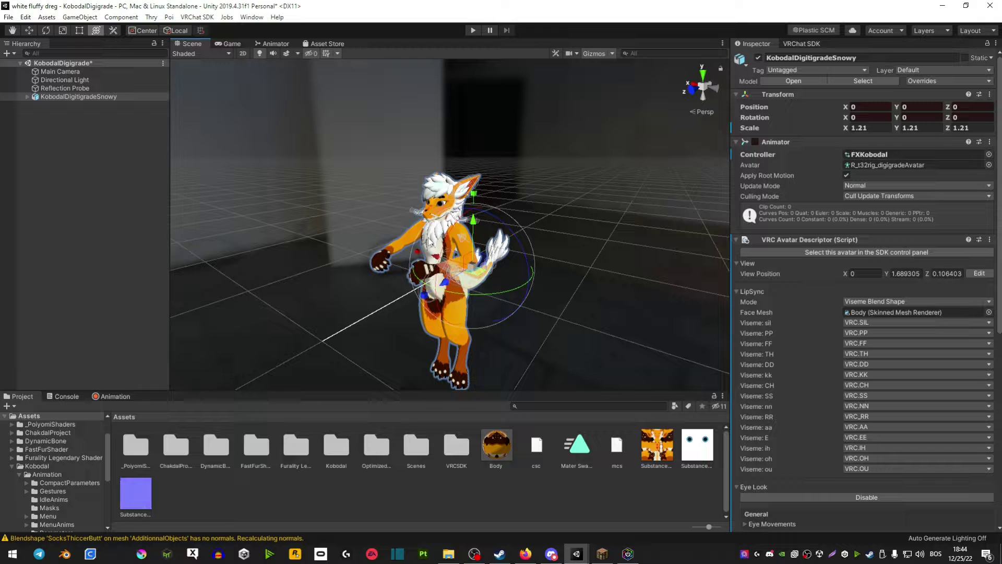
pyautogui.click(111, 396)
pyautogui.click(36, 406)
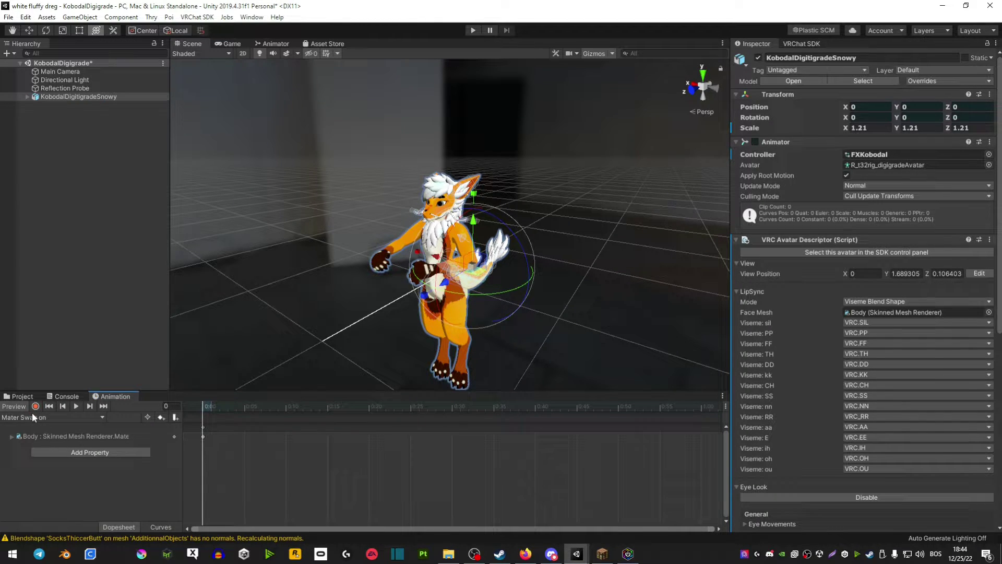
pyautogui.click(20, 407)
pyautogui.moveTo(395, 197); pyautogui.dragTo(390, 297, button='middle')
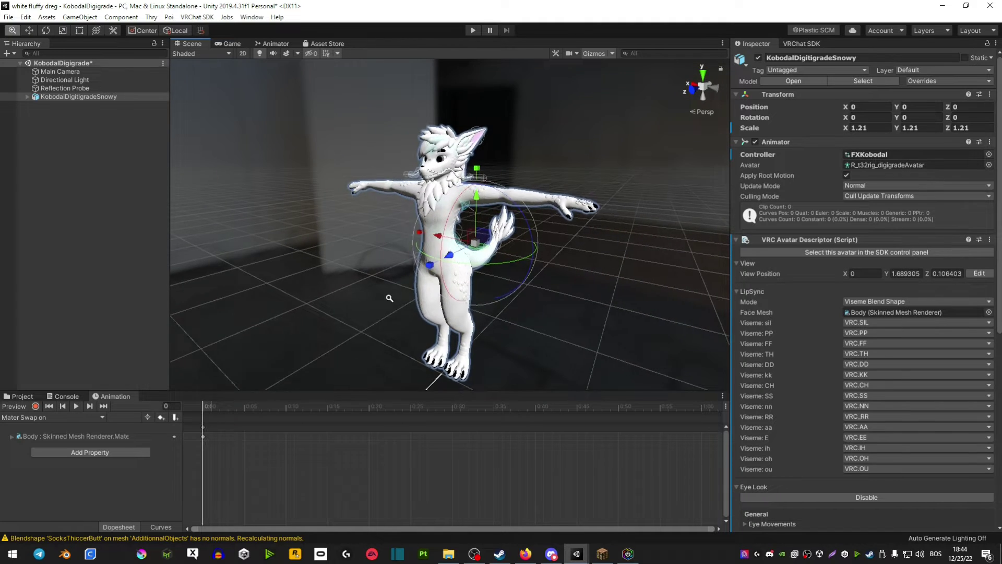
pyautogui.keyDown('alt'); pyautogui.moveTo(390, 297); pyautogui.dragTo(373, 320); pyautogui.keyUp('alt')
# - Create a second animation clip named "Mater Swap off" in the Assets folder
pyautogui.click(52, 417)
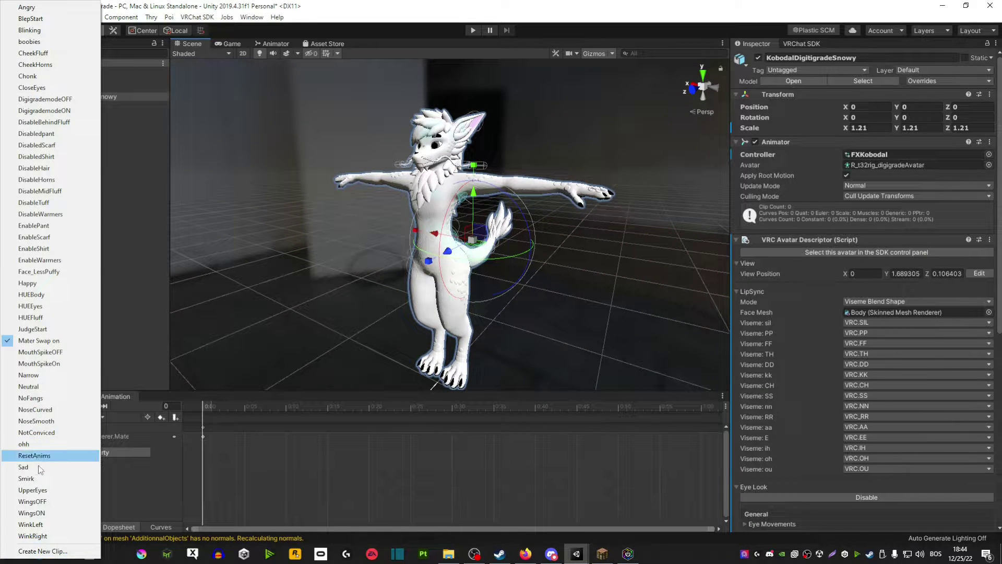
pyautogui.click(40, 551)
pyautogui.write('Mater Swap')
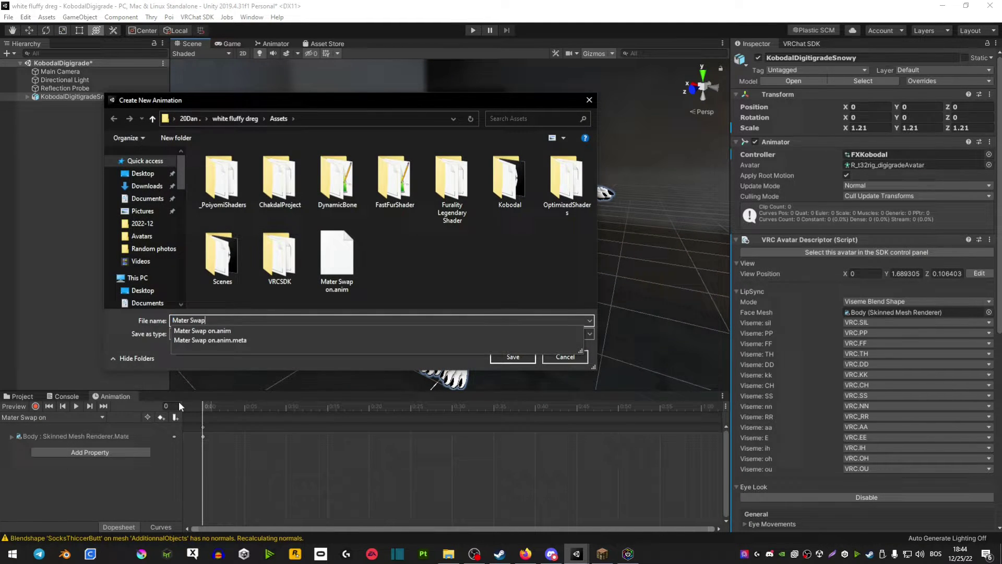
pyautogui.write(' off')
pyautogui.click(526, 360)
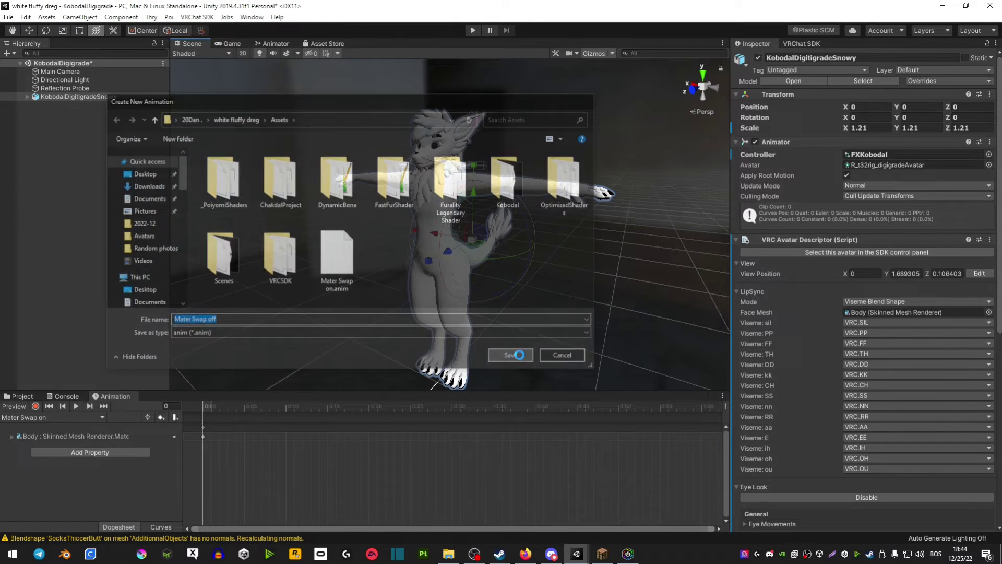
# - Select the avatar's Body mesh and locate its original material's assets in the Kobodal project folder
pyautogui.click(25, 398)
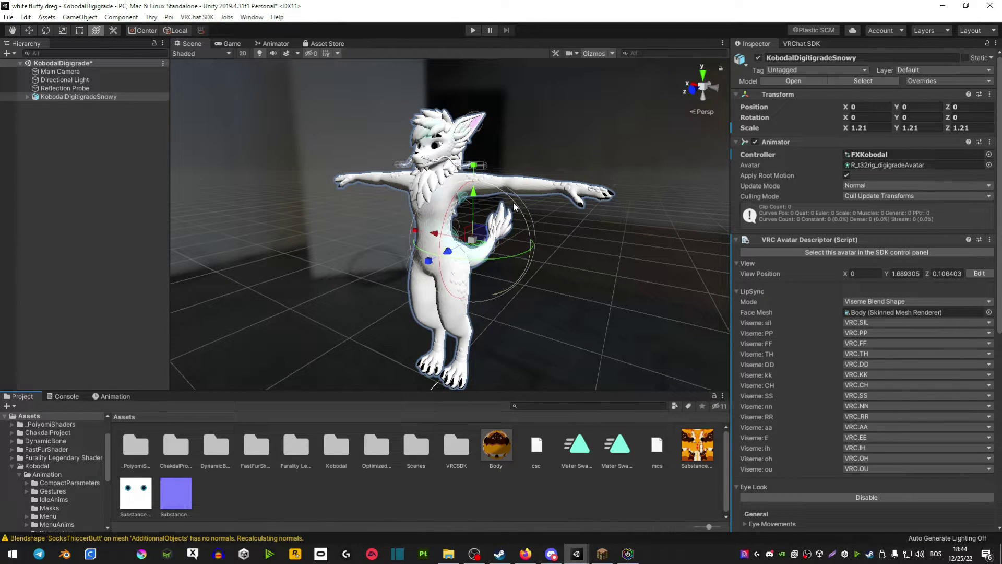
pyautogui.click(536, 193)
pyautogui.click(537, 193)
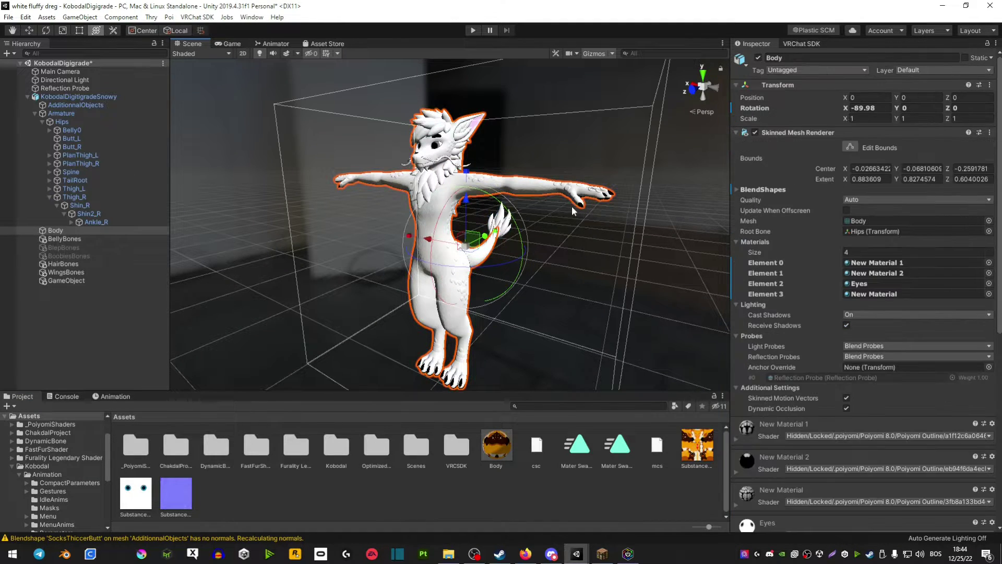
pyautogui.click(736, 439)
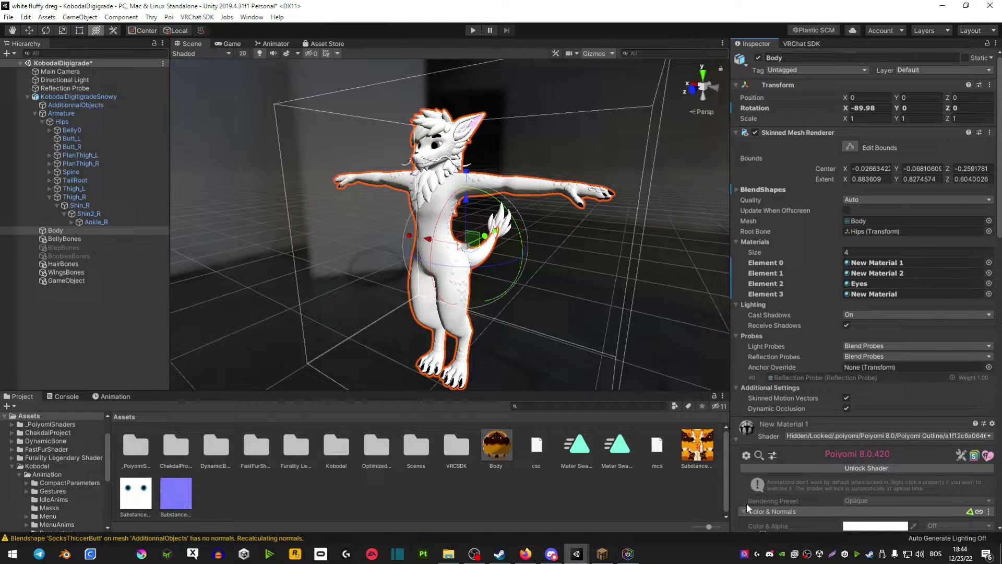
pyautogui.scroll(-3, 747, 502)
pyautogui.click(763, 443)
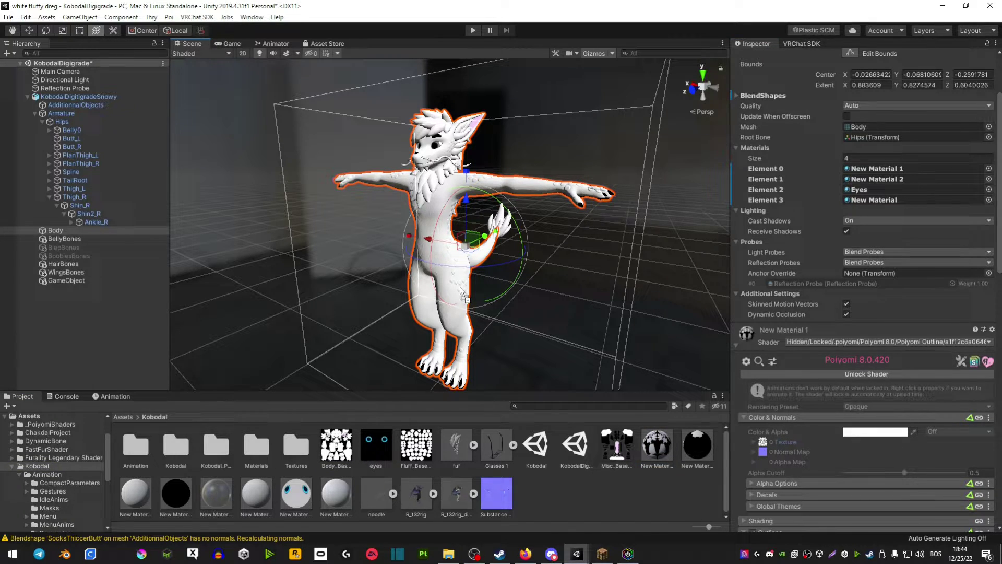
# - Start recording the Mater Swap off clip and try to apply the original material to the body
pyautogui.click(108, 397)
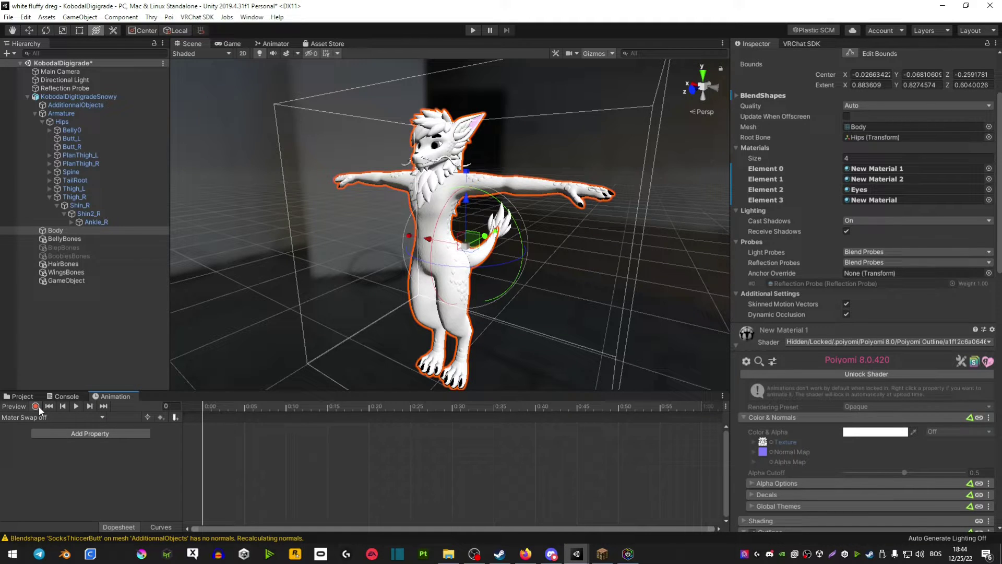
pyautogui.click(35, 406)
pyautogui.click(23, 396)
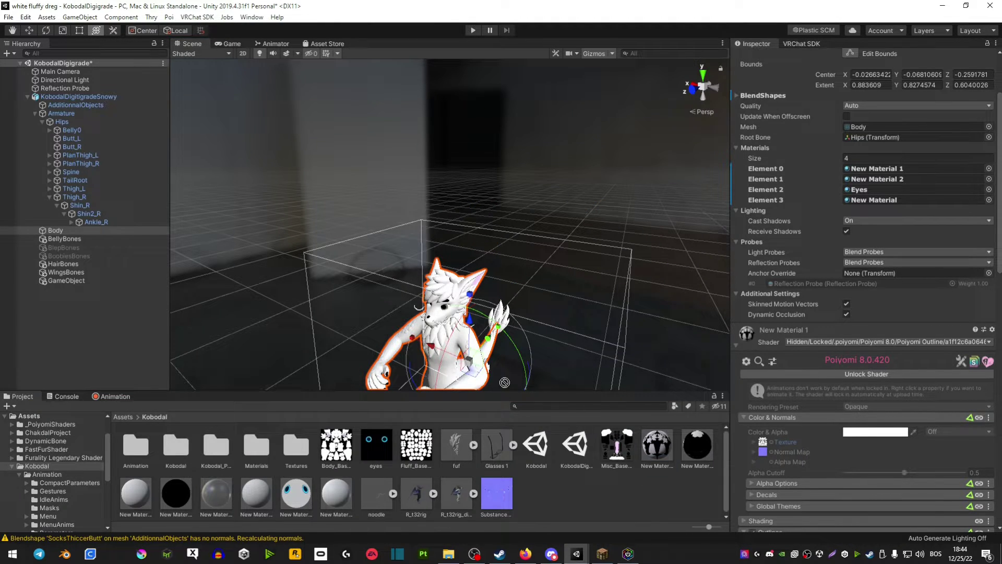
pyautogui.moveTo(504, 382); pyautogui.dragTo(475, 385)
pyautogui.click(116, 396)
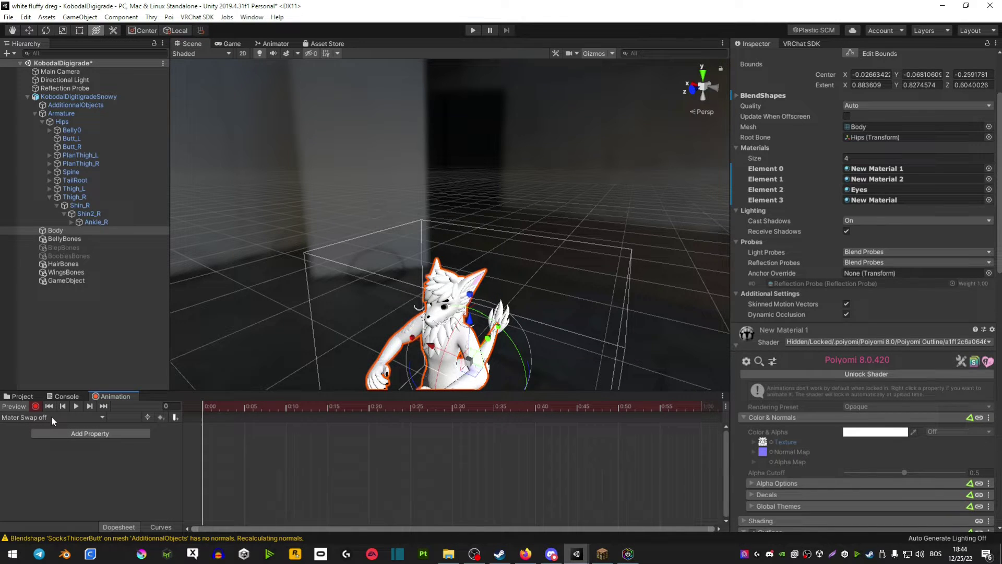
pyautogui.click(23, 396)
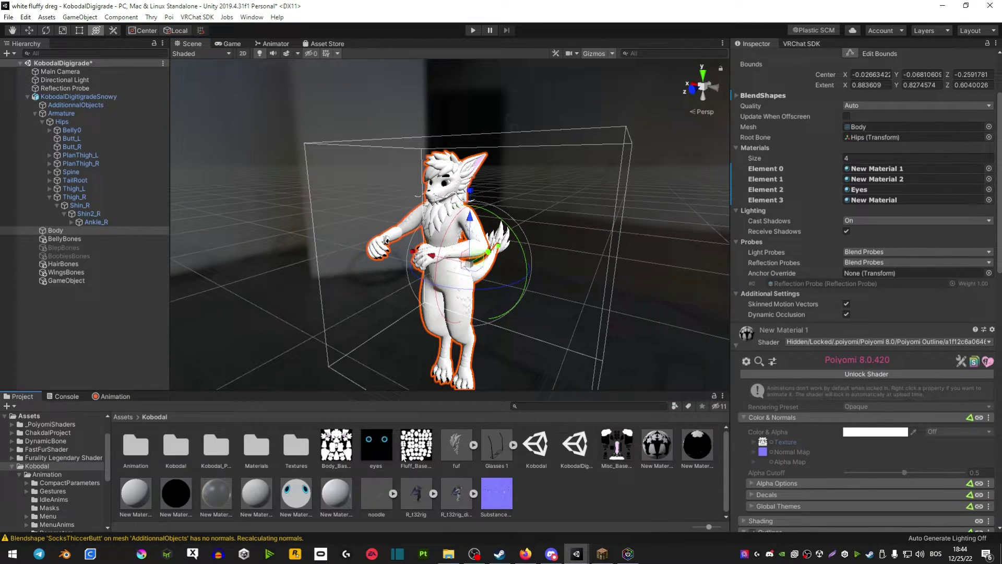
# - Apply New Material 2 and then New Material 1 to the body's Element 0 to key it, and end the recording
pyautogui.moveTo(699, 446); pyautogui.dragTo(458, 324)
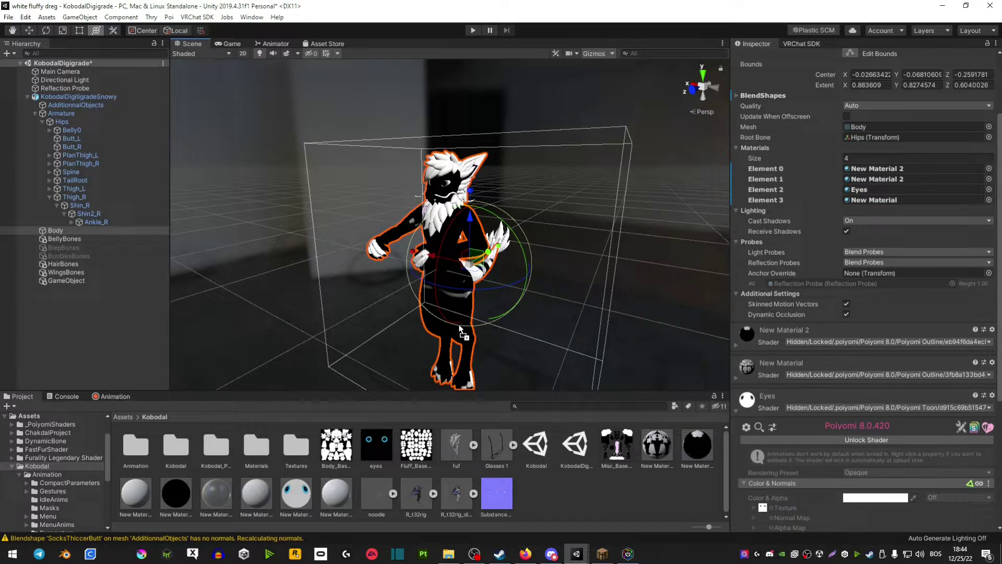
pyautogui.moveTo(654, 450); pyautogui.dragTo(464, 323)
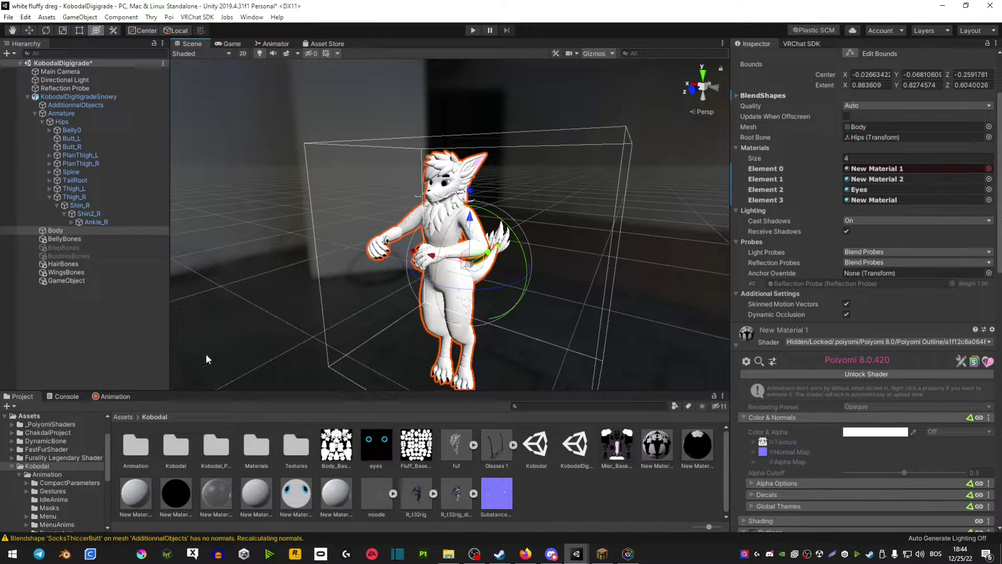
pyautogui.click(115, 396)
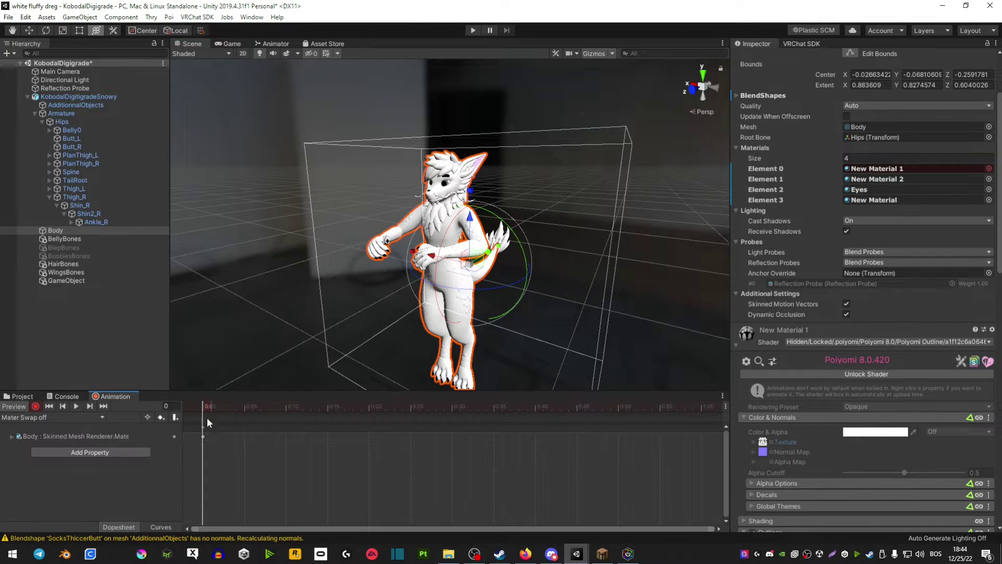
pyautogui.click(35, 407)
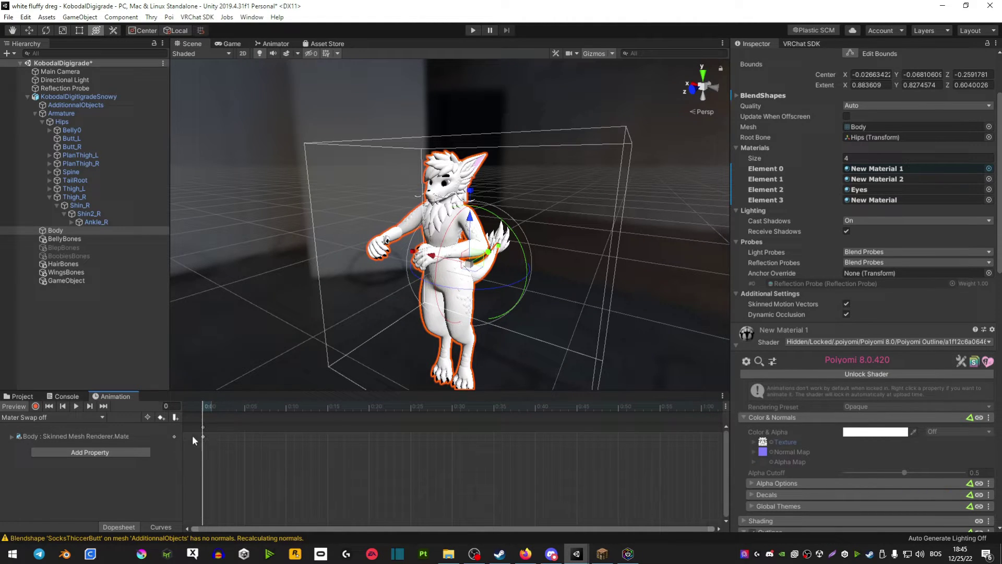
# - Leave the animation preview and open the Mater Swap layer in the Animator
pyautogui.click(14, 405)
pyautogui.moveTo(236, 303); pyautogui.dragTo(182, 177, button='right')
pyautogui.click(276, 44)
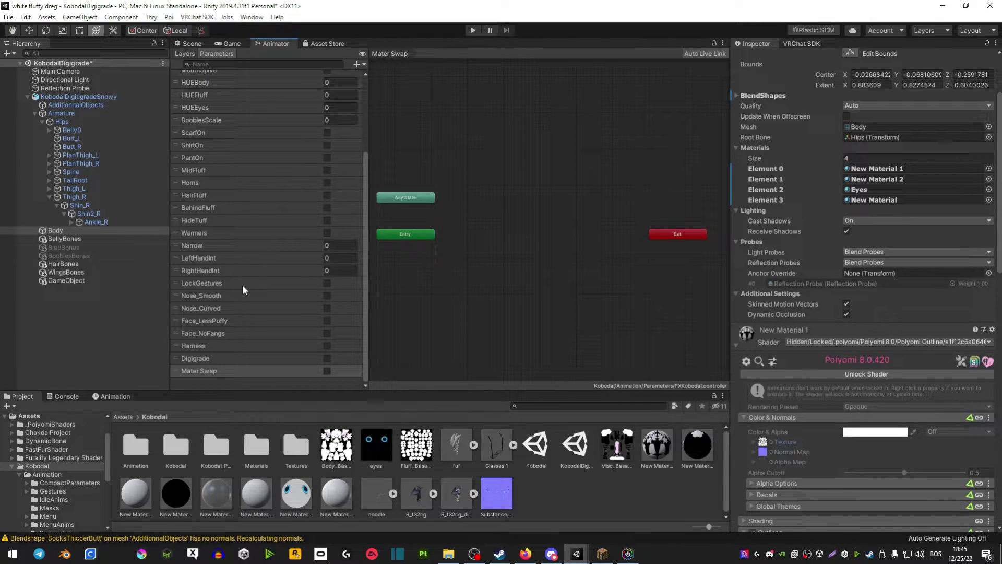
pyautogui.click(211, 371)
pyautogui.click(188, 54)
pyautogui.scroll(-10, 206, 209)
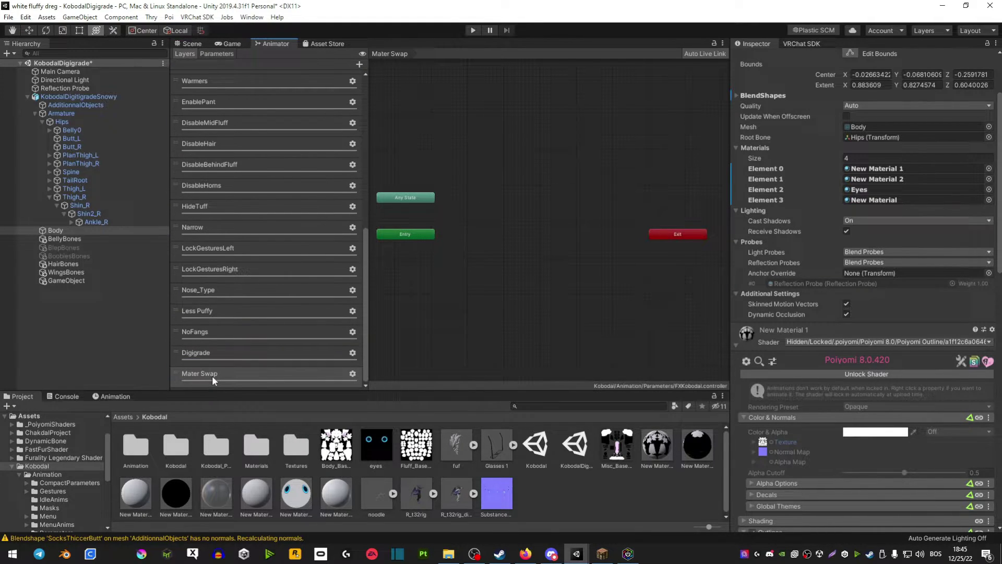
pyautogui.click(212, 374)
pyautogui.scroll(-2, 381, 284)
pyautogui.scroll(2, 411, 246)
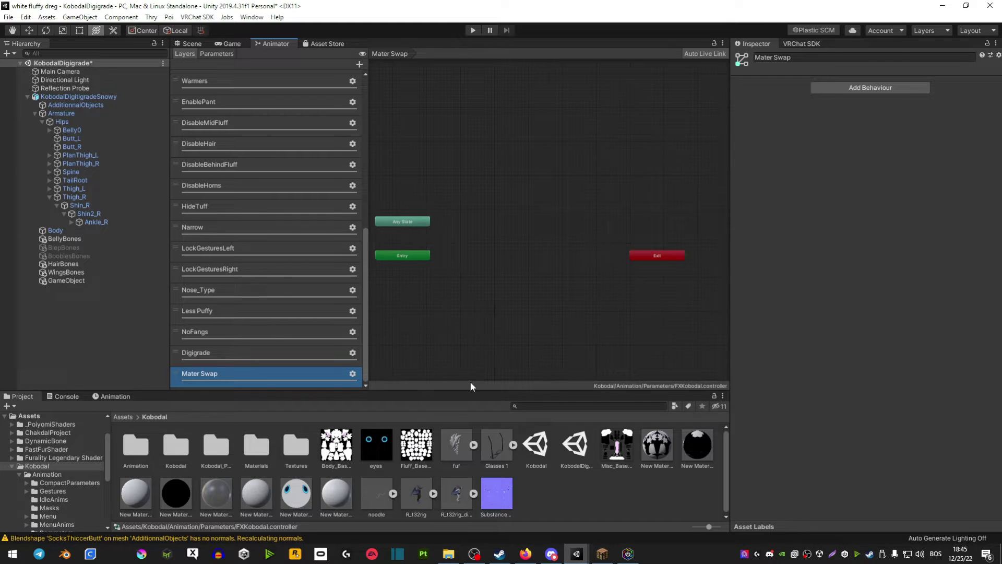
# - Add the Mater Swap off clip as the layer's default state and Mater Swap on as a second state, aligned beside it
pyautogui.click(120, 418)
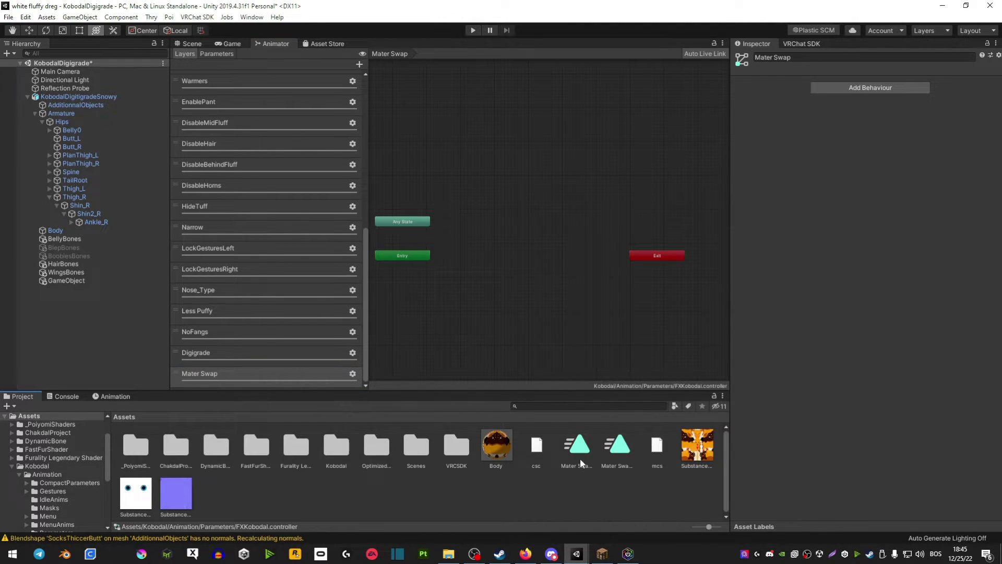
pyautogui.moveTo(577, 455); pyautogui.dragTo(472, 261)
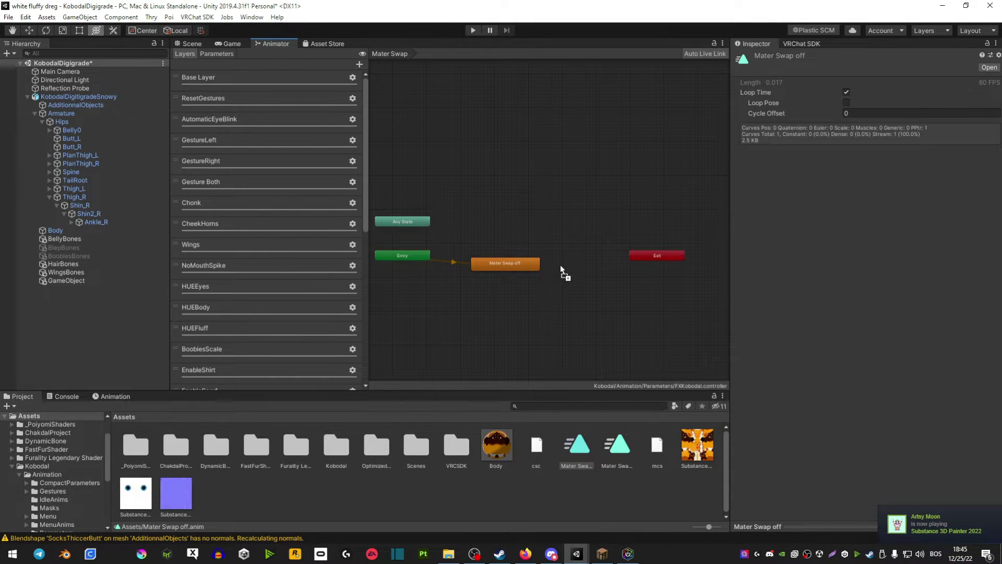
pyautogui.moveTo(560, 266); pyautogui.dragTo(559, 265)
pyautogui.moveTo(520, 261); pyautogui.dragTo(503, 252)
pyautogui.moveTo(579, 274); pyautogui.dragTo(561, 260)
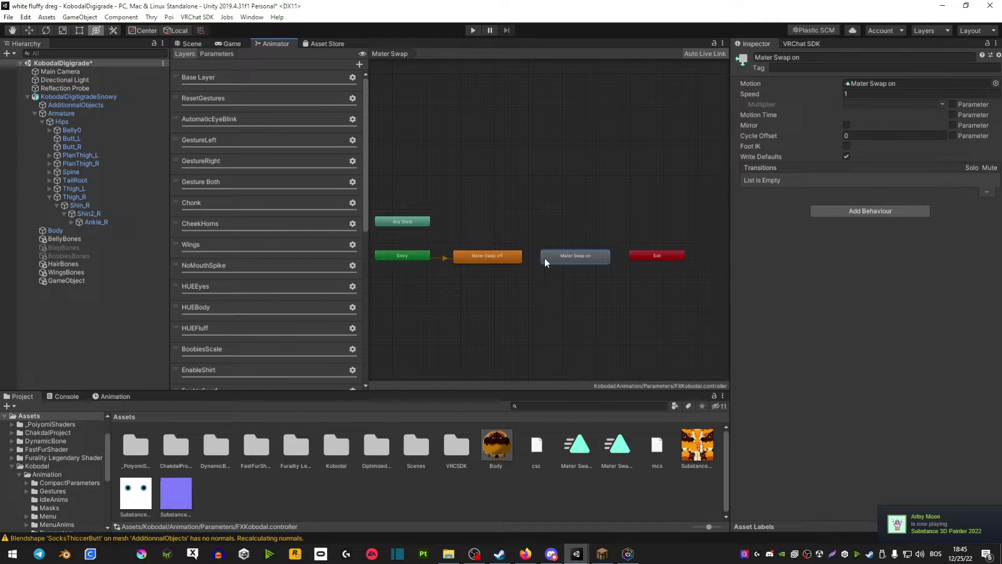
# - Create transitions in both directions between the Mater Swap off and Mater Swap on states
pyautogui.scroll(3, 516, 258)
pyautogui.rightClick(504, 257)
pyautogui.click(544, 262)
pyautogui.click(571, 261)
pyautogui.rightClick(577, 265)
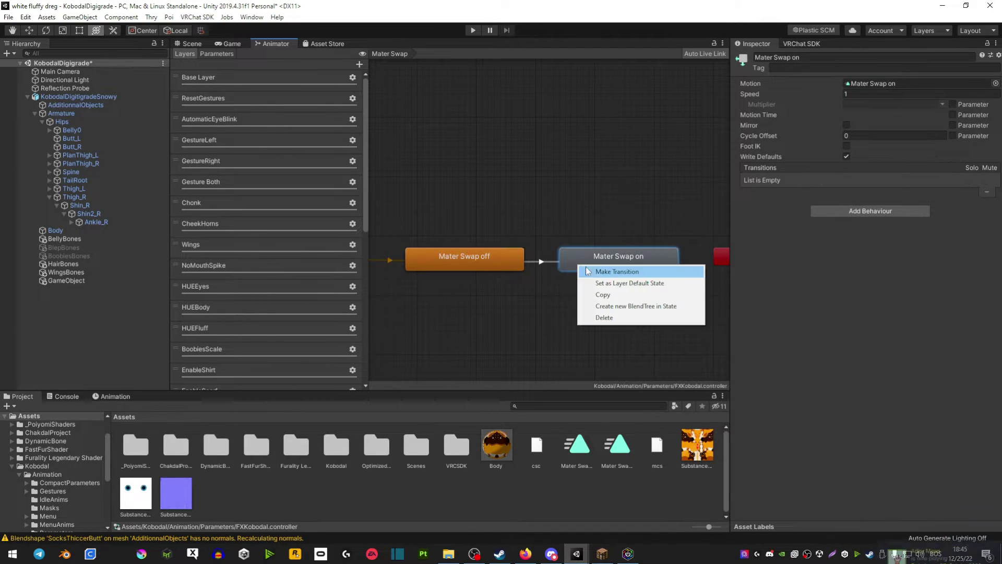
pyautogui.click(587, 271)
pyautogui.click(484, 252)
pyautogui.click(465, 260)
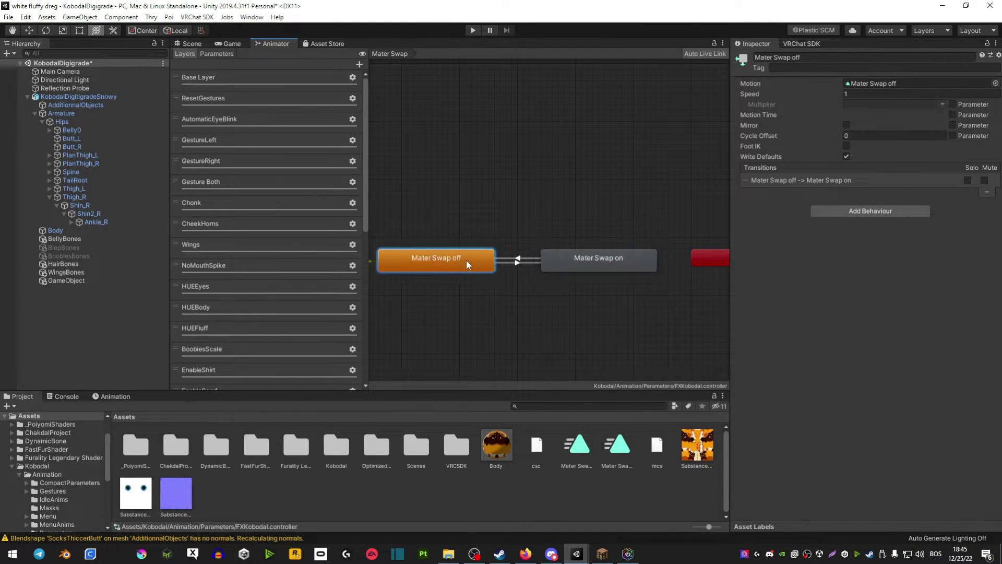
pyautogui.moveTo(465, 260); pyautogui.dragTo(460, 260)
# - Disable exit time and set the transition duration to 0 on the Mater Swap off to Mater Swap on transition
pyautogui.click(518, 262)
pyautogui.click(839, 155)
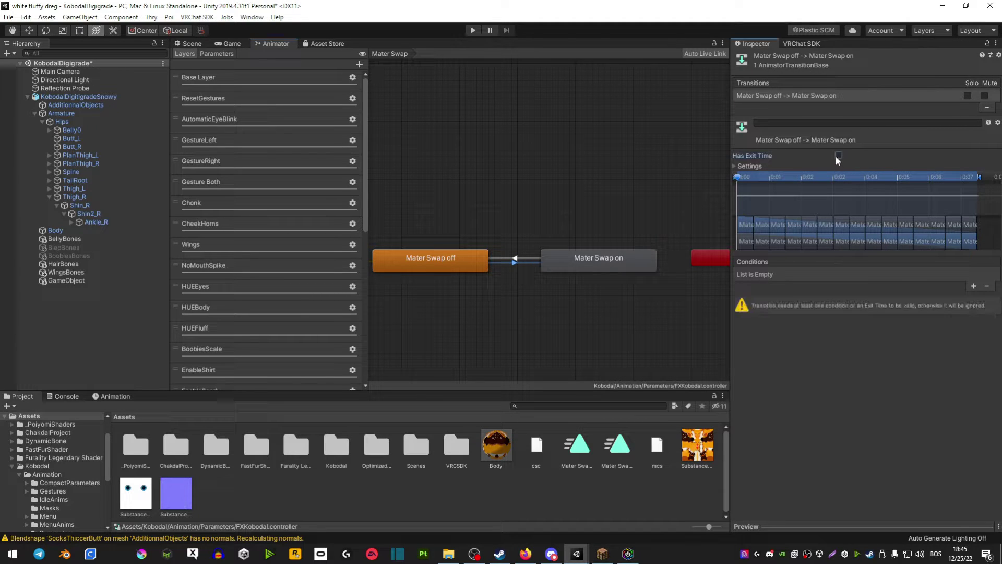
pyautogui.click(743, 166)
pyautogui.click(855, 197)
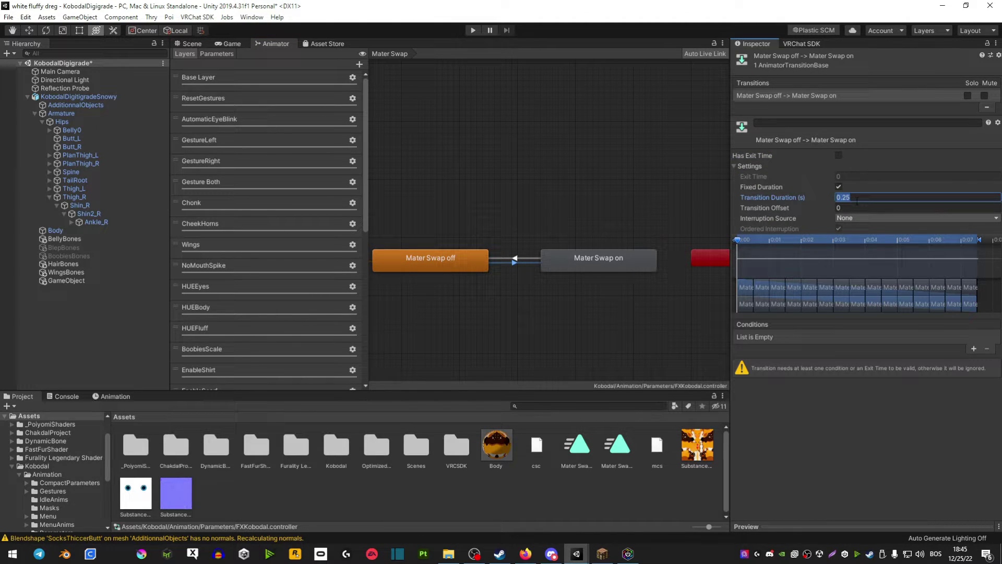
pyautogui.write('0')
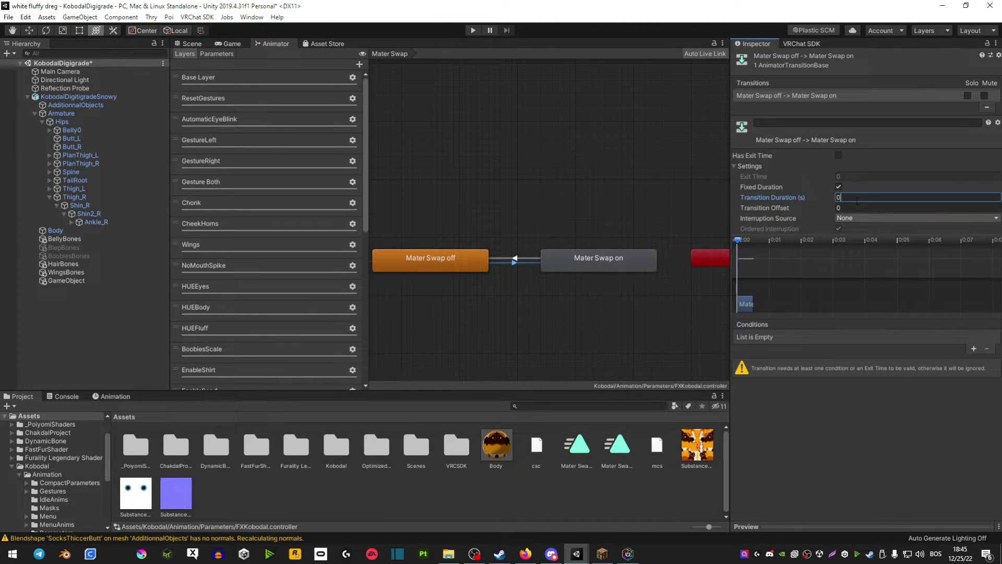
# - Add a condition requiring Mater Swap to be true to the off-to-on transition
pyautogui.click(973, 349)
pyautogui.click(800, 337)
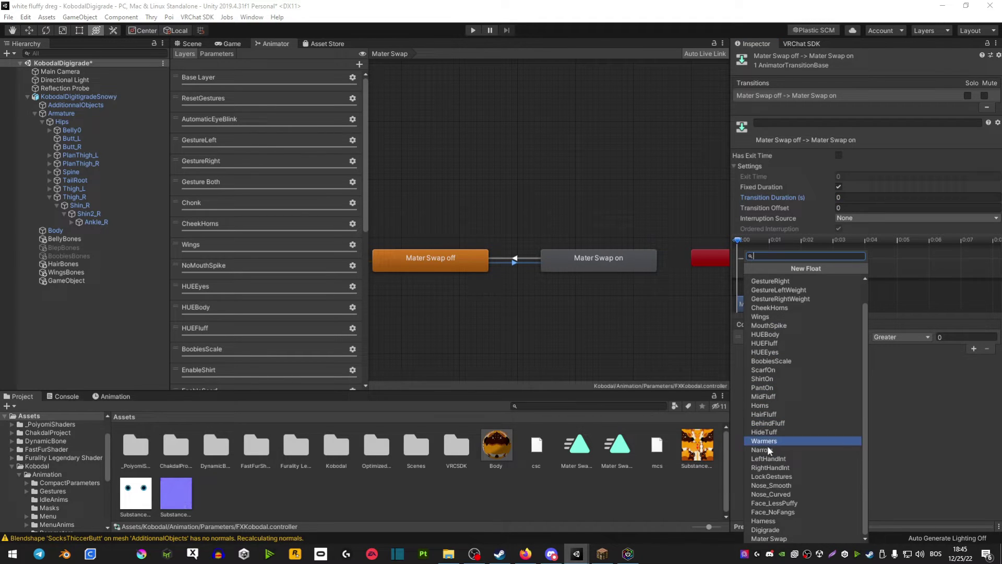
pyautogui.click(769, 537)
pyautogui.click(896, 337)
pyautogui.click(888, 347)
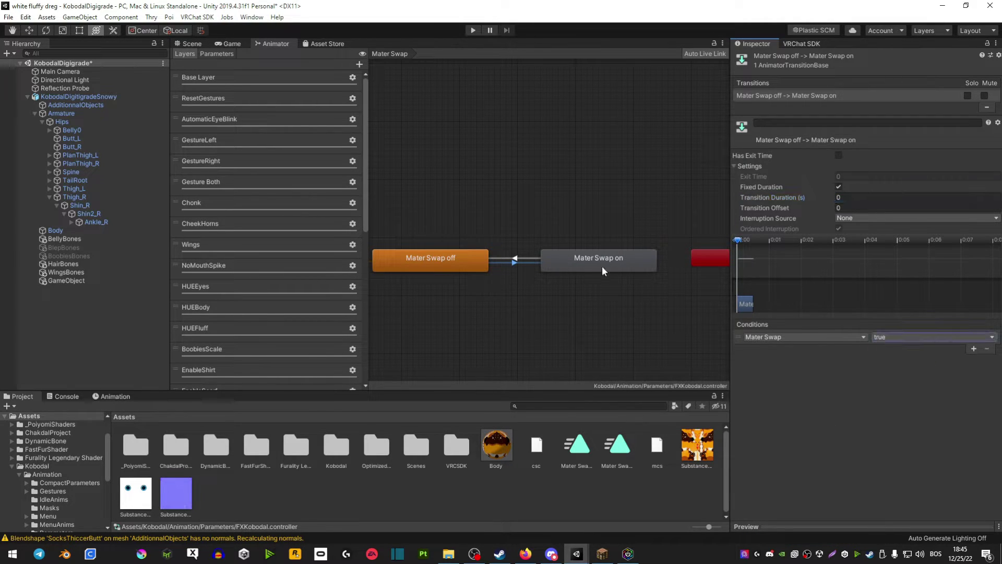
# - Disable exit time and set the transition duration to 0 on the Mater Swap on to Mater Swap off transition
pyautogui.click(518, 259)
pyautogui.click(838, 155)
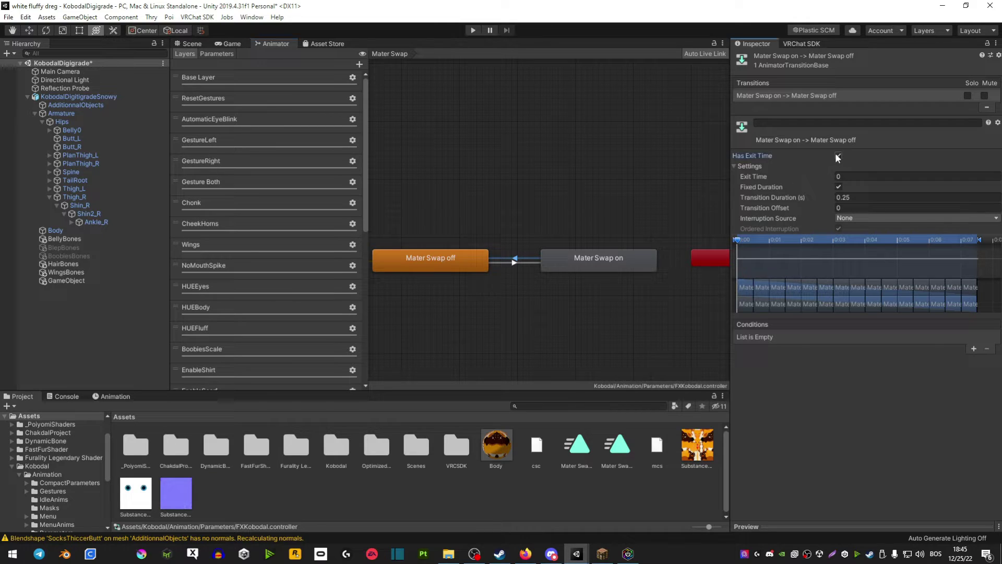
pyautogui.click(887, 197)
pyautogui.write('0')
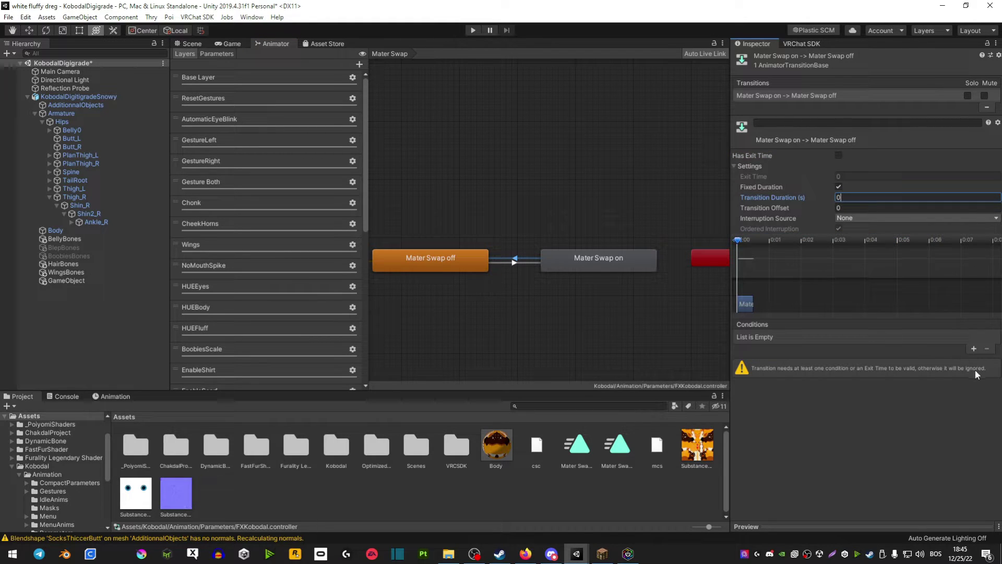
# - Add a condition requiring Mater Swap to be false to the on-to-off transition
pyautogui.click(974, 348)
pyautogui.click(799, 337)
pyautogui.scroll(-3, 773, 469)
pyautogui.click(763, 541)
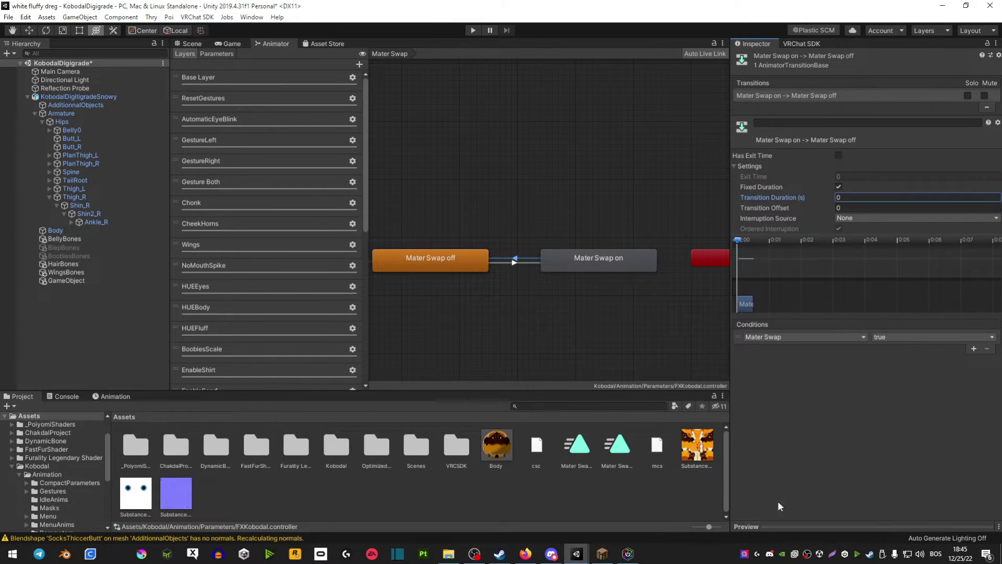
pyautogui.click(887, 336)
pyautogui.click(885, 359)
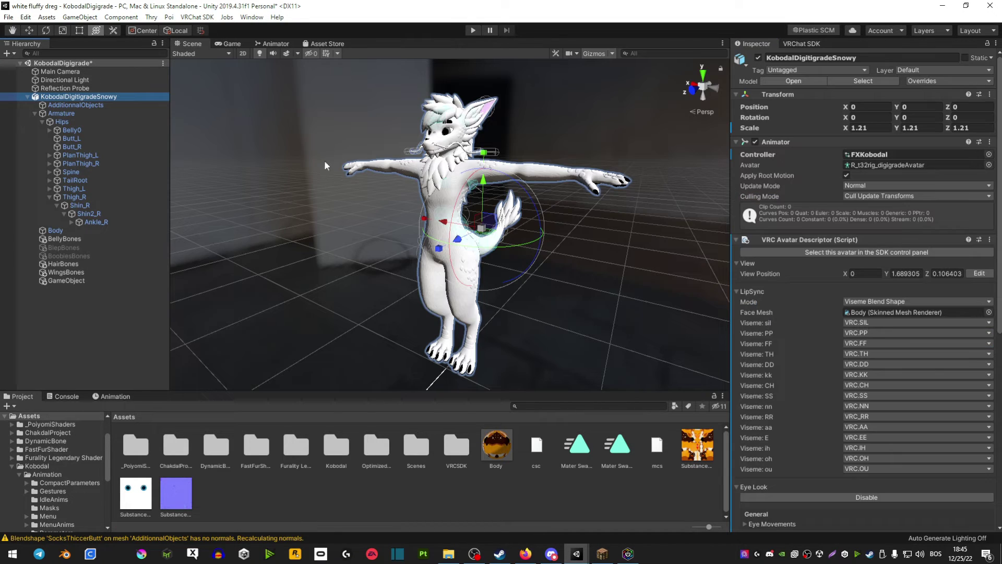
# - Add a Bool parameter named Mater Swap at the end of the avatar's KobodalParameter expression parameters
pyautogui.scroll(-10, 857, 376)
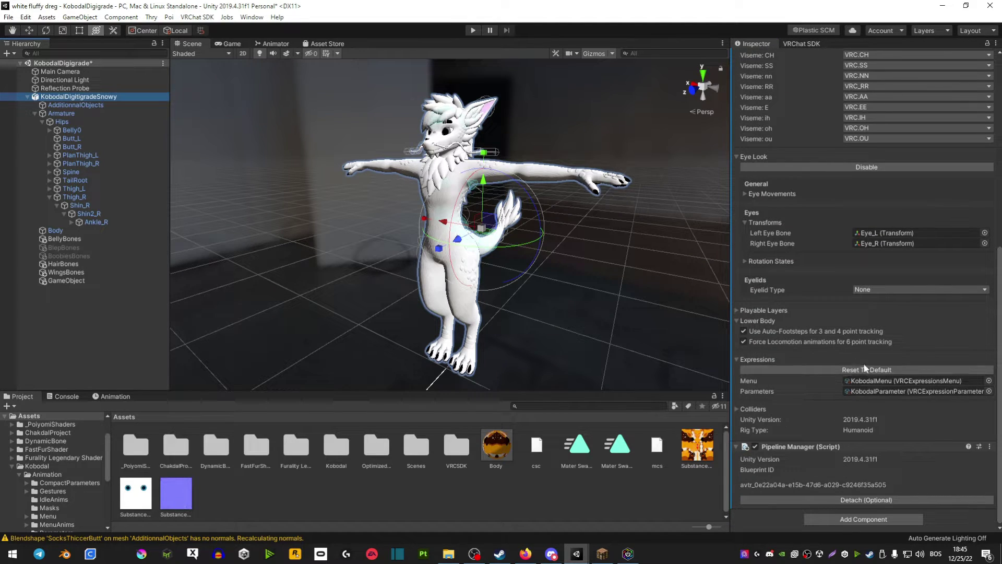
pyautogui.doubleClick(869, 391)
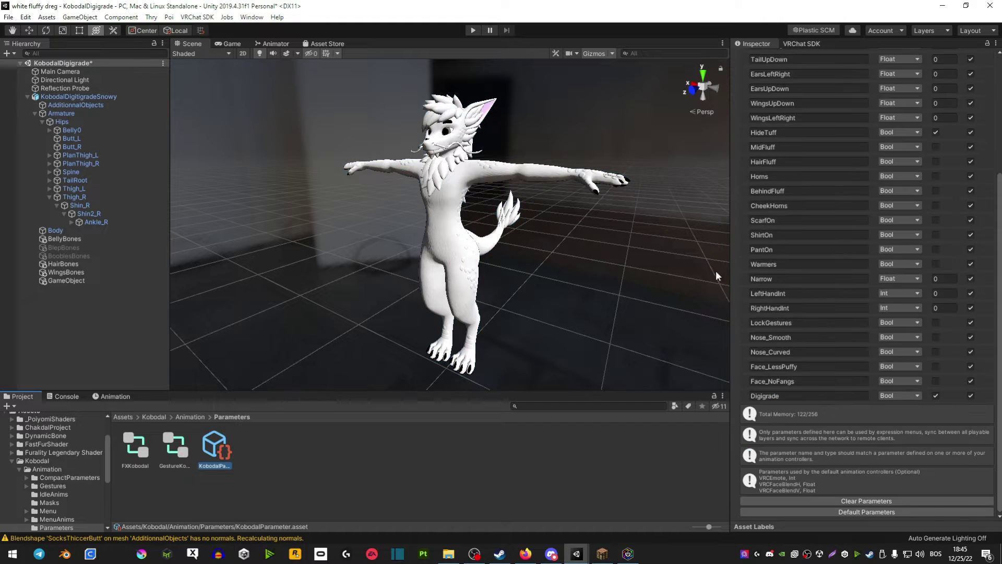
pyautogui.scroll(6, 806, 125)
pyautogui.click(773, 95)
pyautogui.scroll(-6, 830, 339)
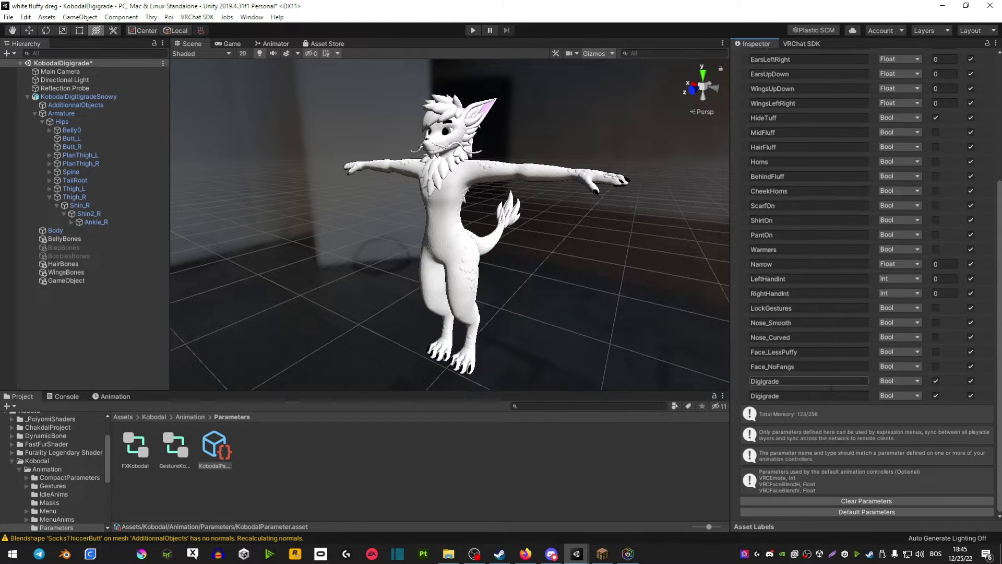
pyautogui.click(793, 395)
pyautogui.write('Mater Swap')
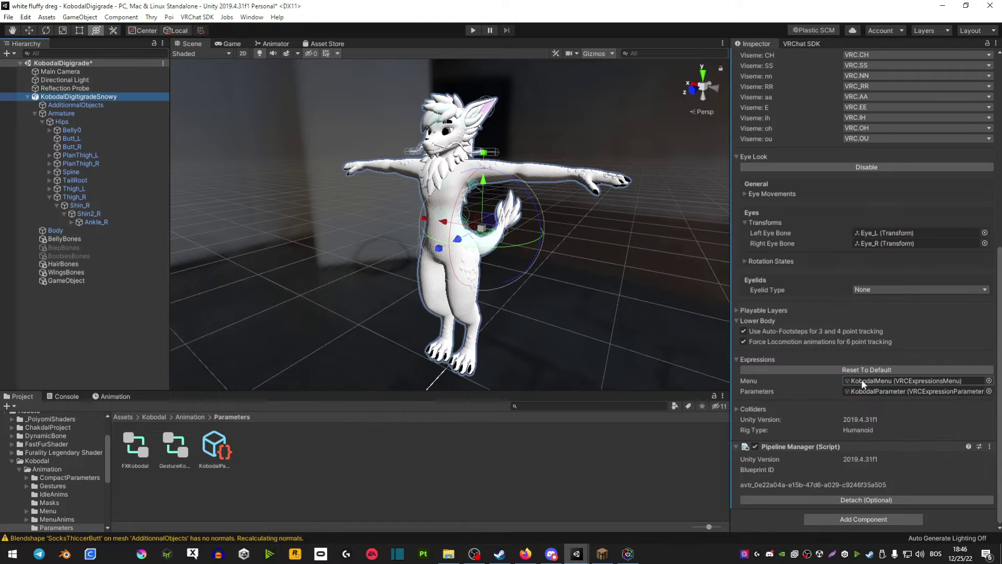
# - Add a new control named Mater Swap to the avatar's KobodalMenu expressions menu
pyautogui.click(863, 379)
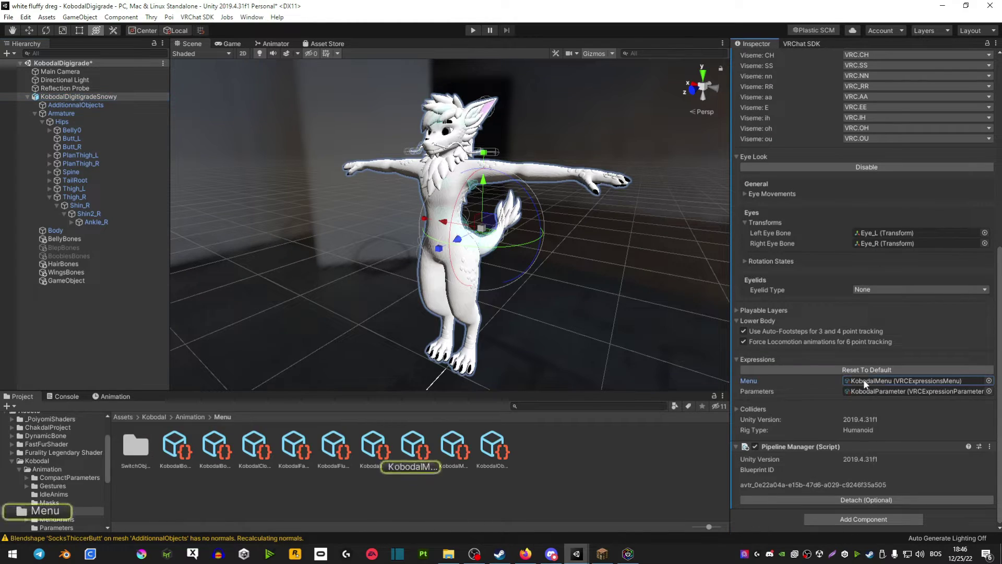
pyautogui.click(415, 447)
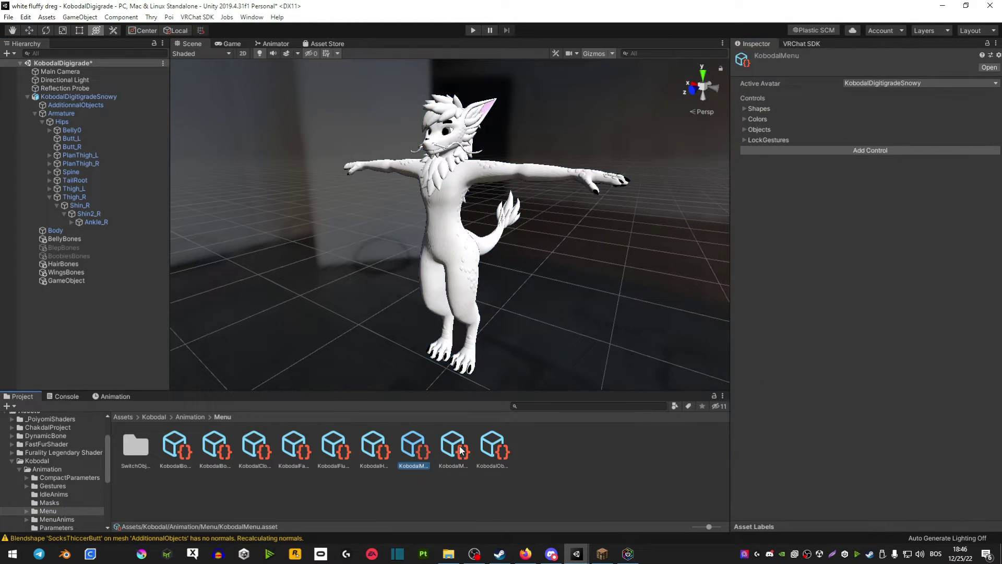
pyautogui.click(766, 152)
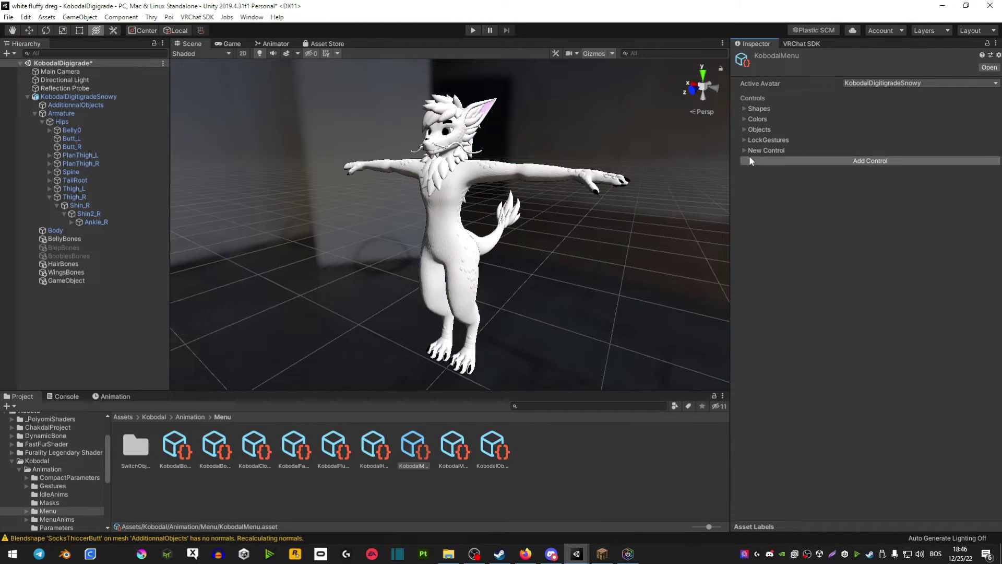
pyautogui.click(751, 151)
pyautogui.click(864, 174)
pyautogui.write('Mater Swap')
# - Make the Mater Swap menu control a Toggle driven by the Mater Swap parameter
pyautogui.click(869, 195)
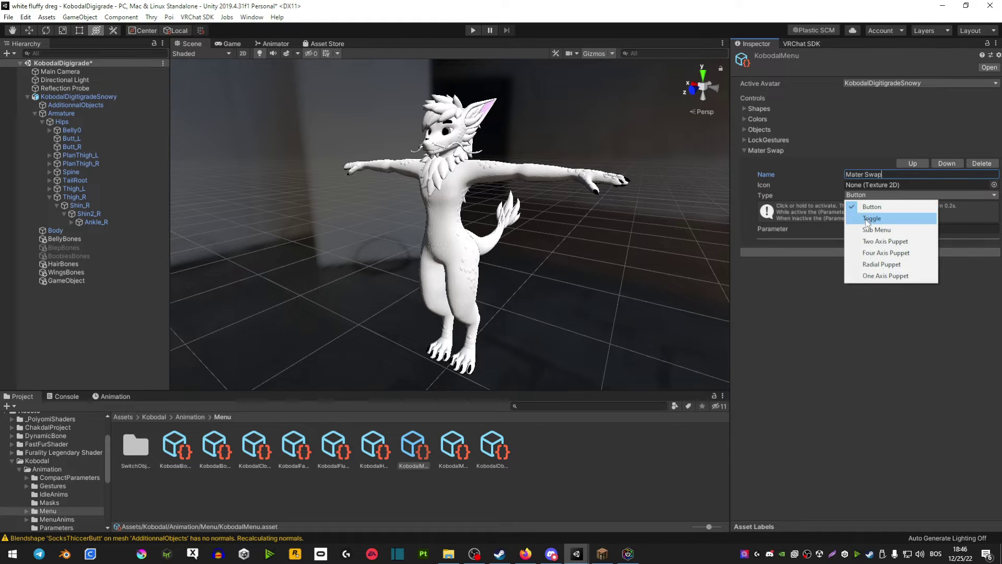
pyautogui.click(877, 218)
pyautogui.click(854, 228)
pyautogui.click(882, 536)
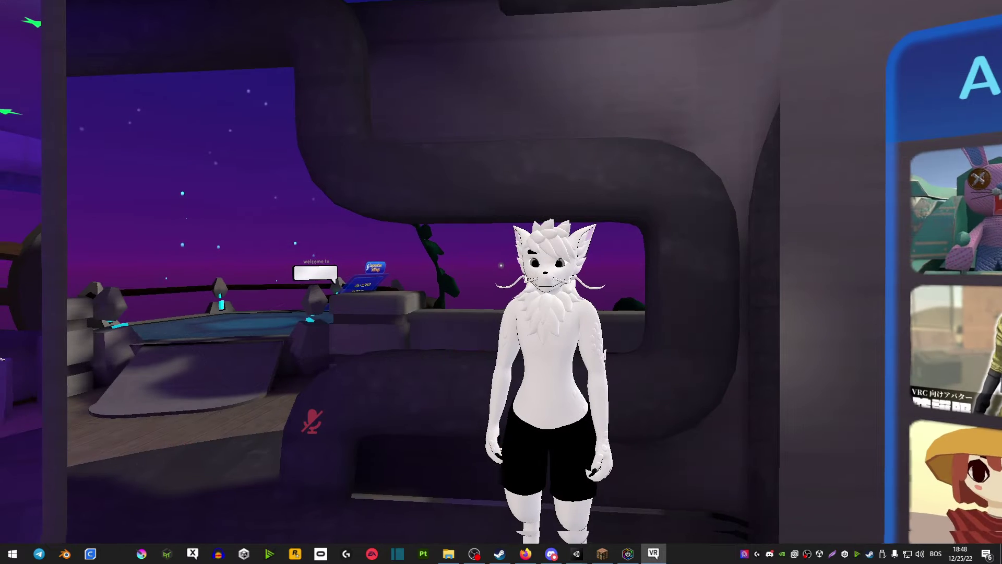
# - Switch on Mater Swap from the avatar's action menu in VRChat and inspect the swapped body material in the mirror
pyautogui.press('r')
pyautogui.press('r')
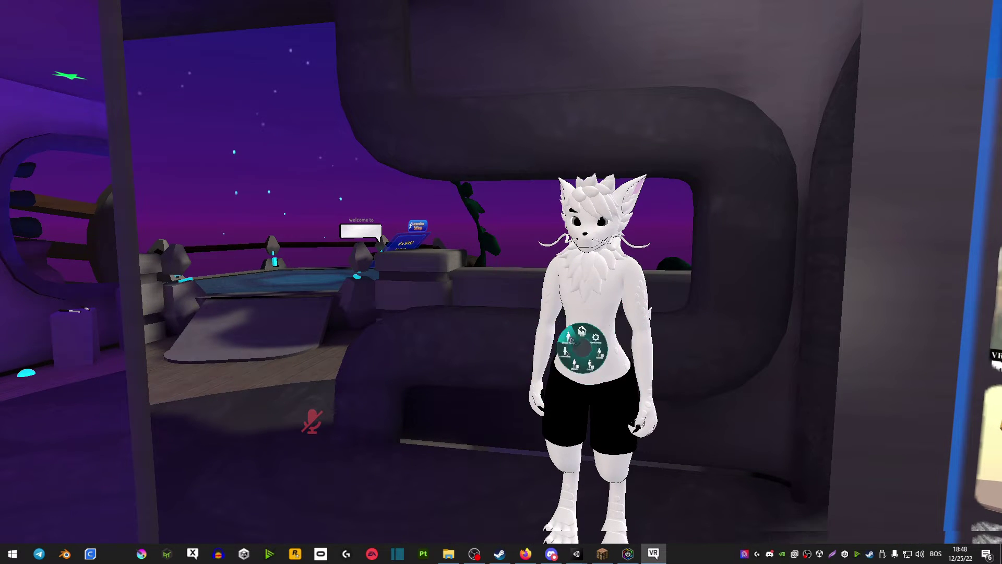
pyautogui.press('r')
pyautogui.click(602, 350)
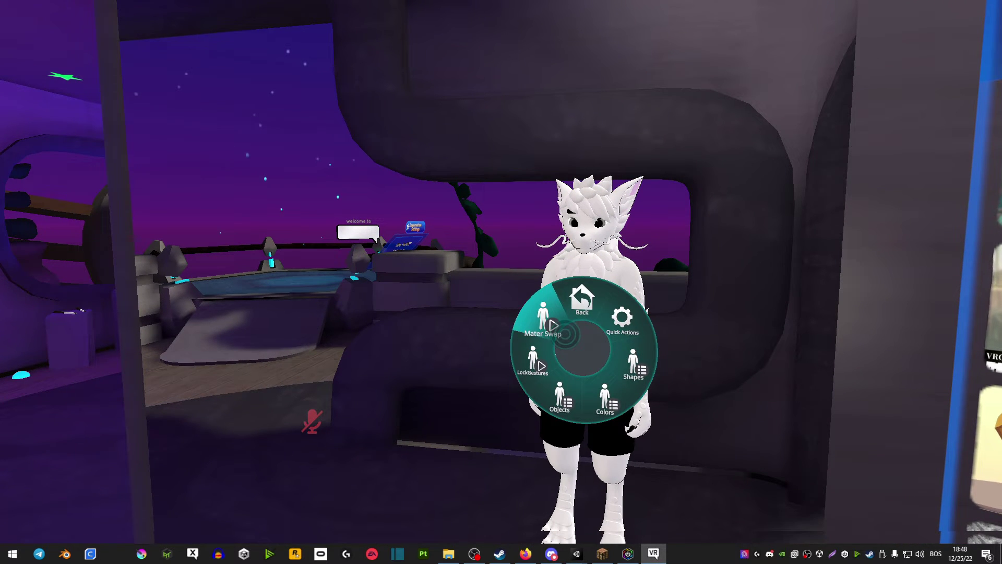
pyautogui.click(565, 334)
pyautogui.press('r')
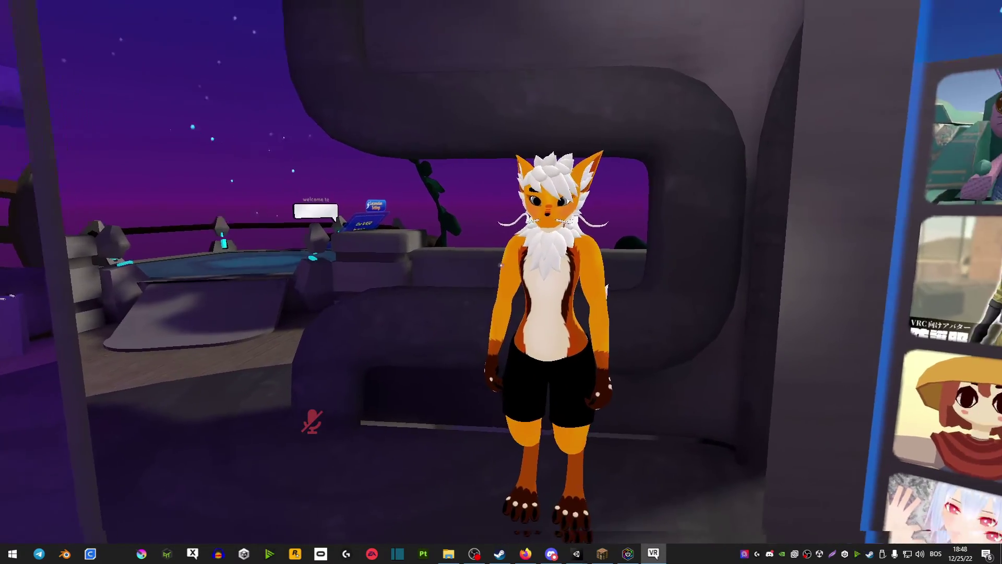
pyautogui.press('w')
pyautogui.press('s')
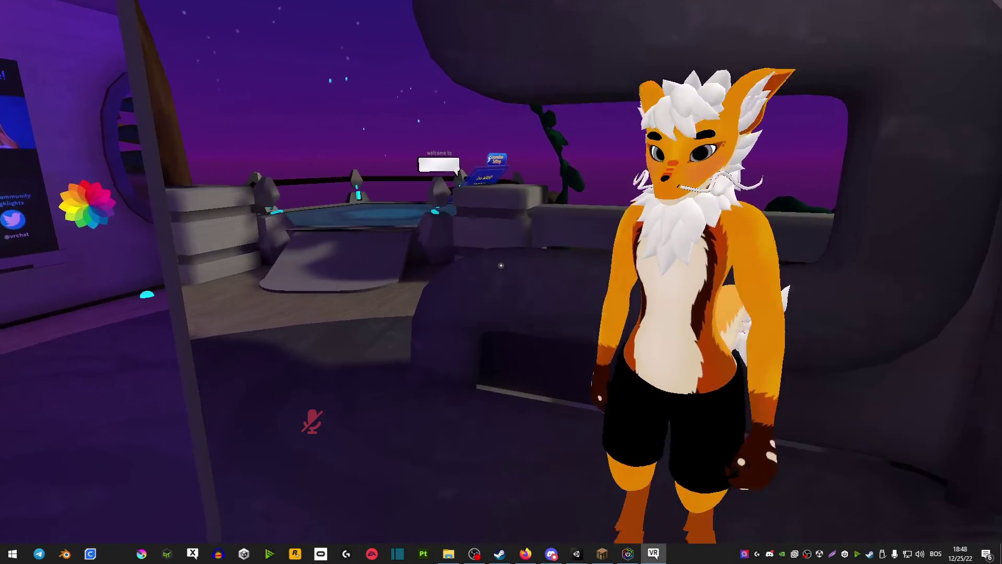
pyautogui.press('space')
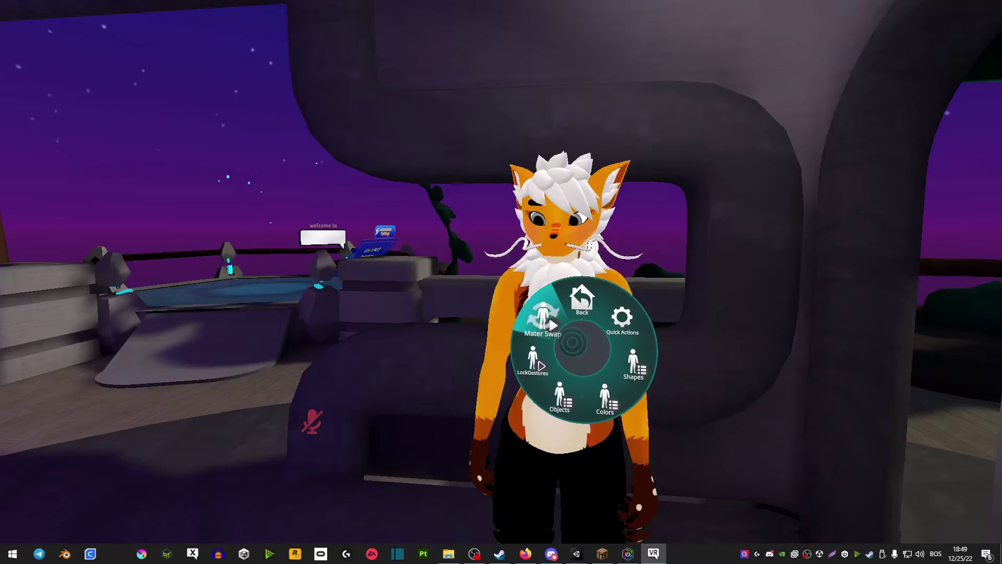
# - Switch Mater Swap off from the avatar's action menu and check the original body material in the mirror
pyautogui.click(567, 333)
pyautogui.press('r')
pyautogui.press('space')
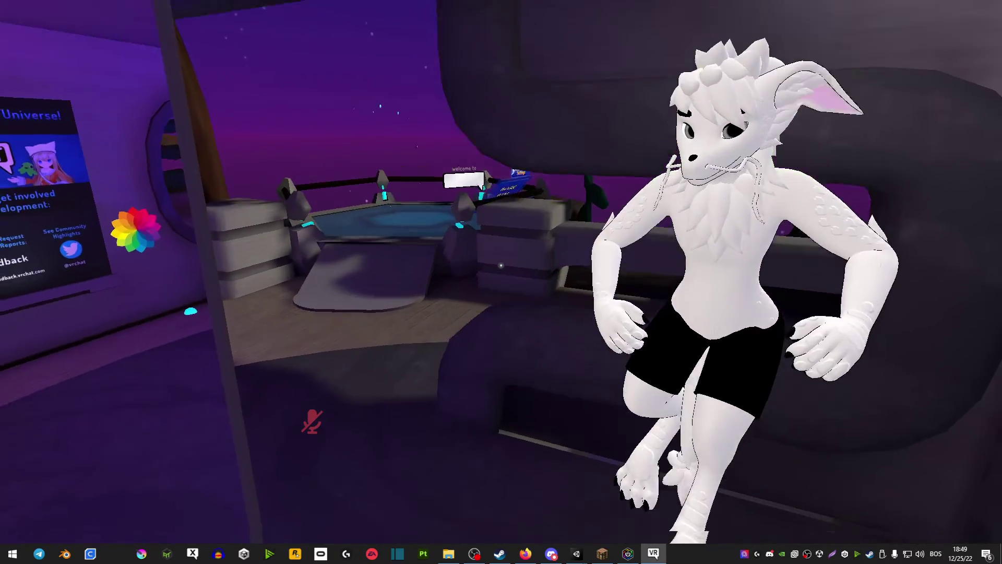
pyautogui.hotkey('alt', 'Tab')
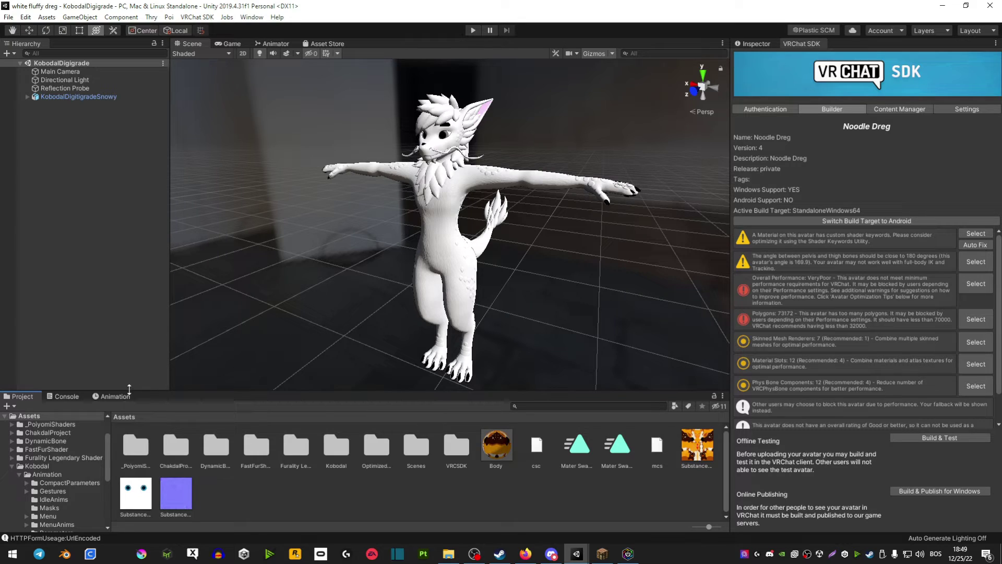
pyautogui.click(110, 396)
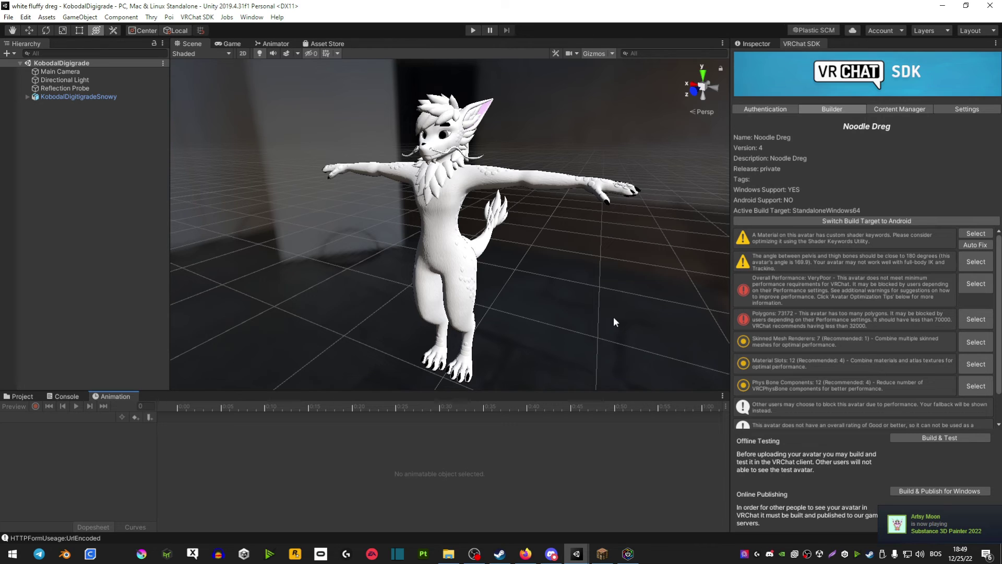
pyautogui.press('super+d')
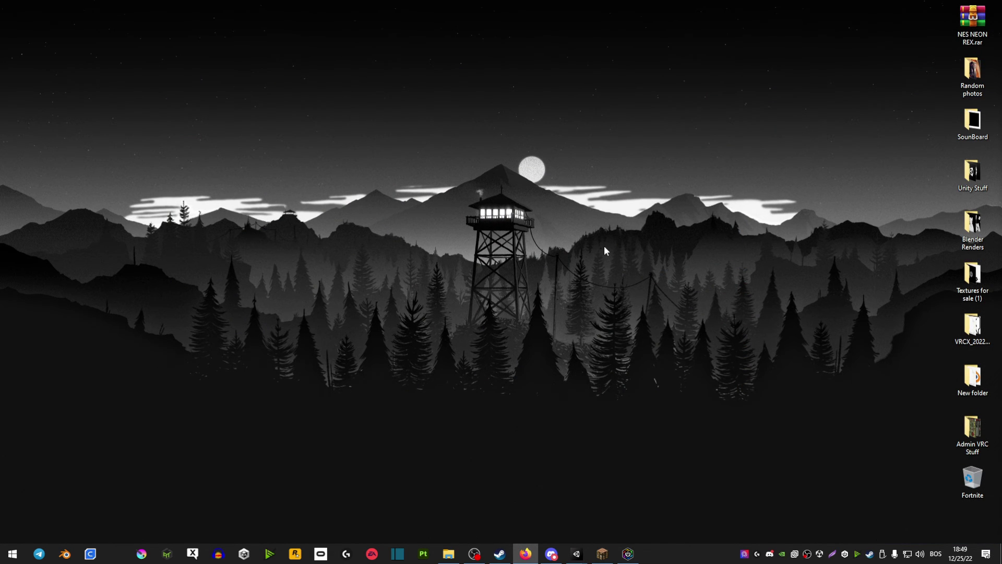